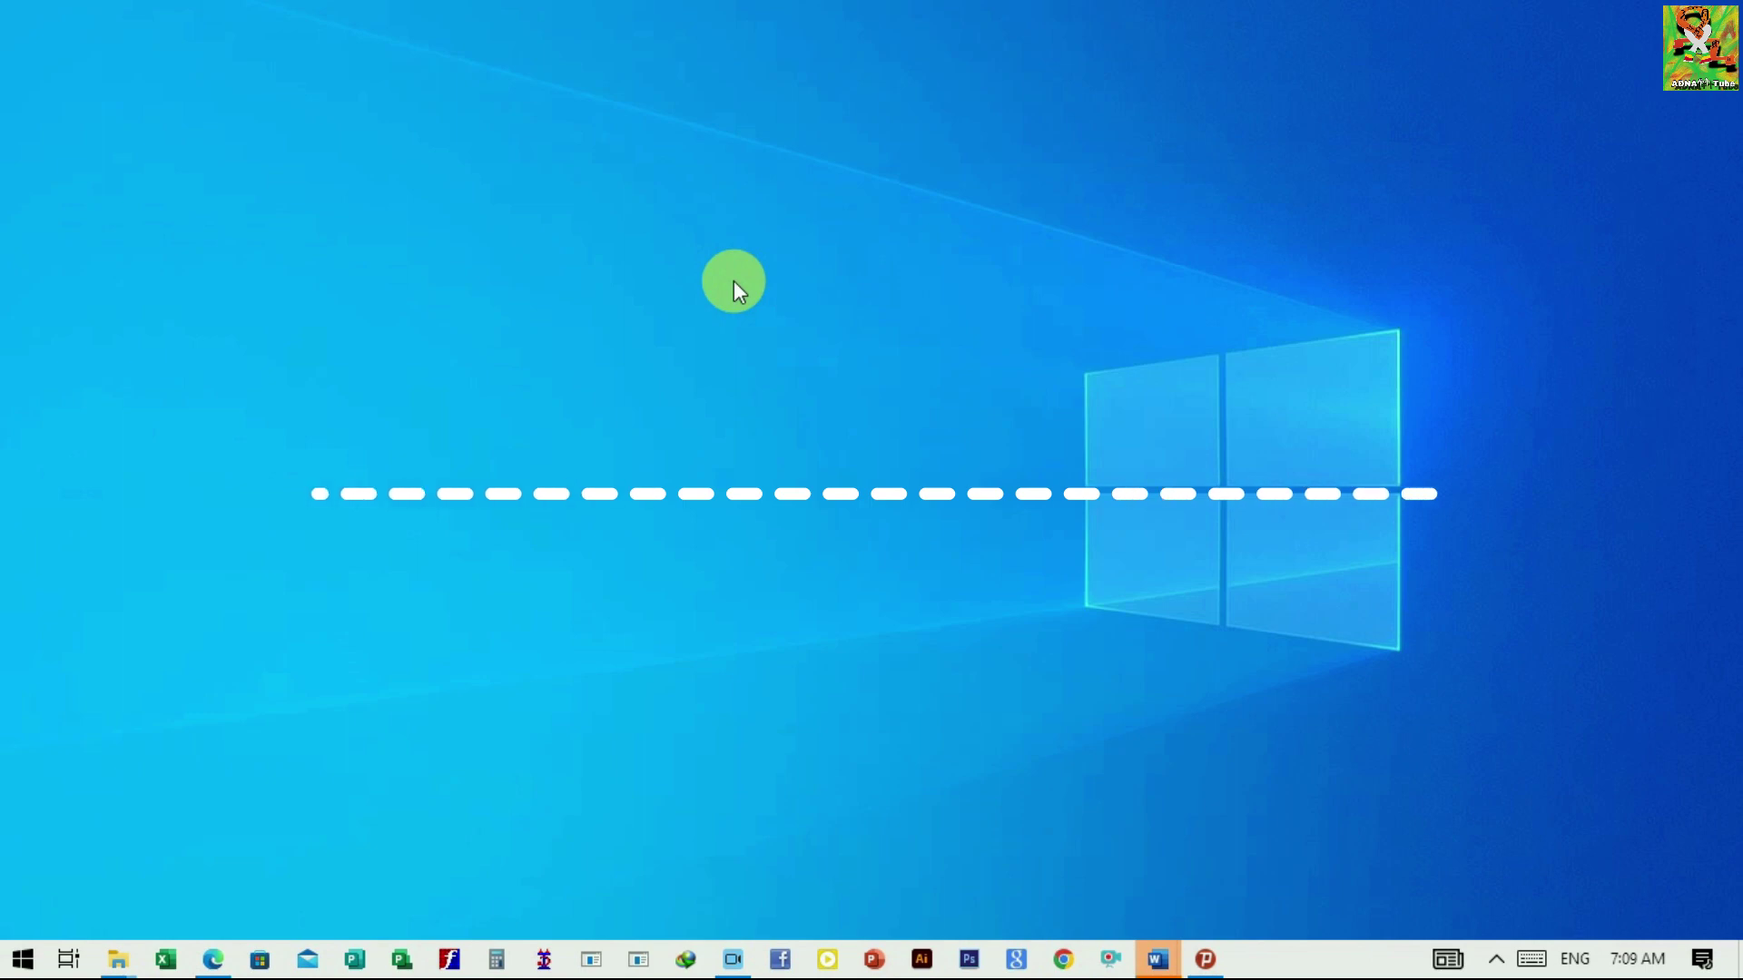
- Switch to Windows Settings and open the list of additional troubleshooters under Update & Security
right_click(22, 962)
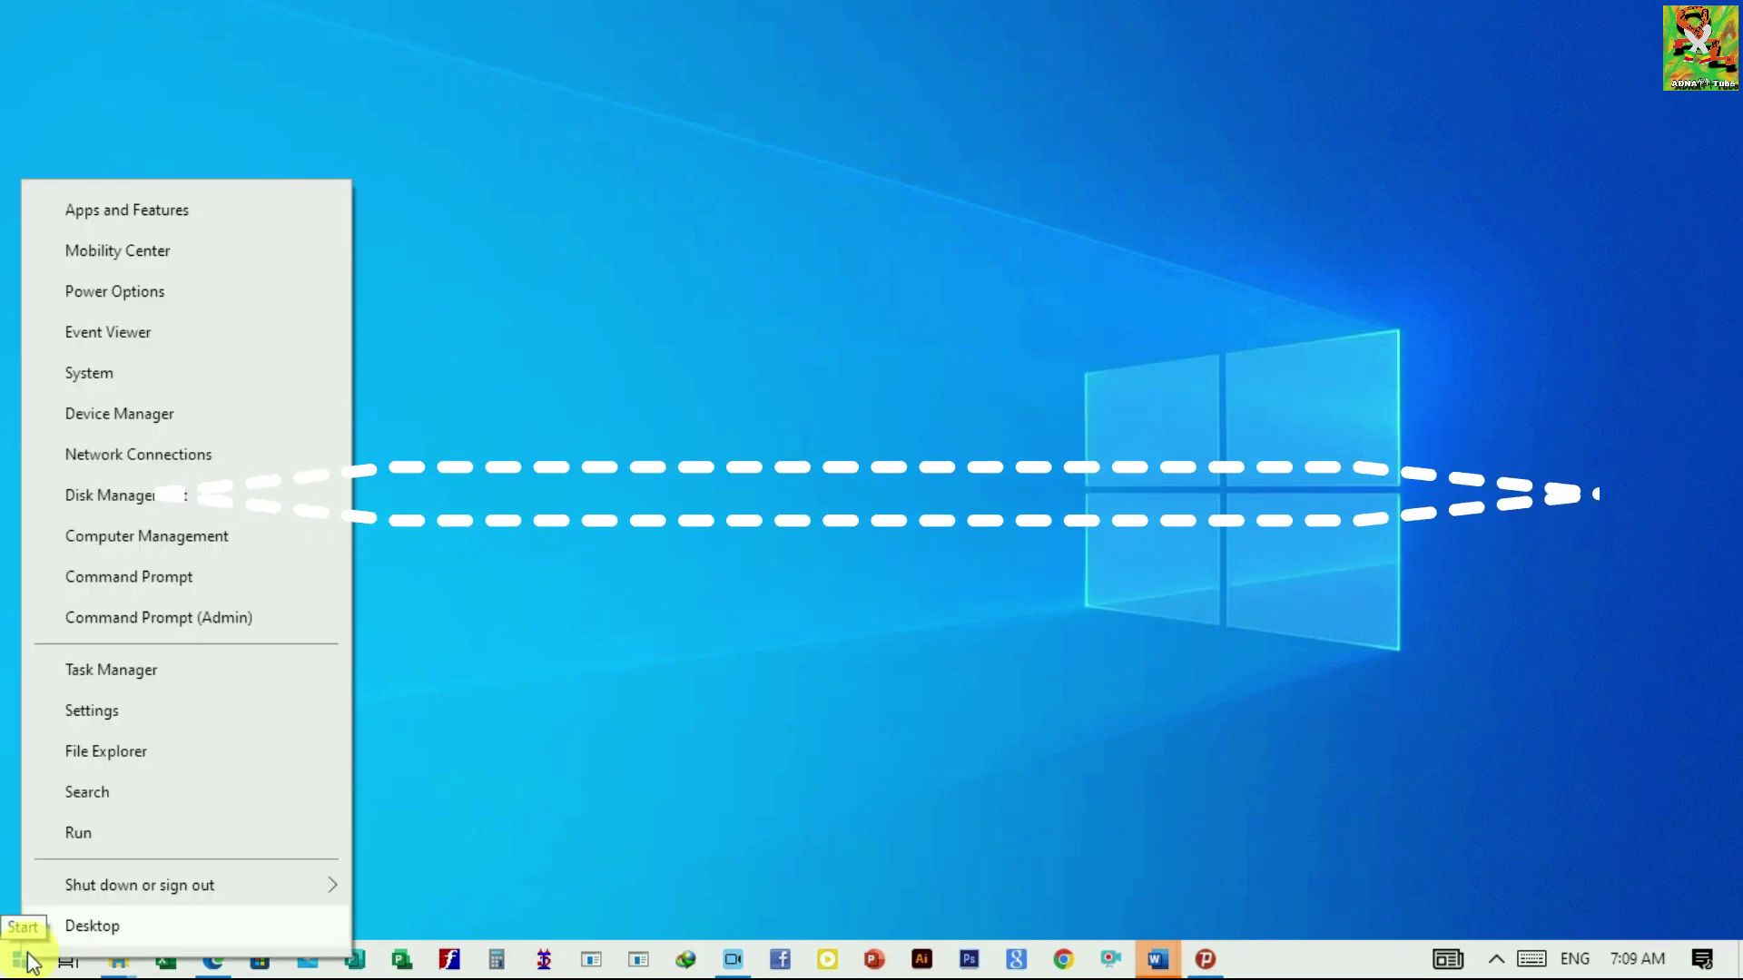
click(117, 713)
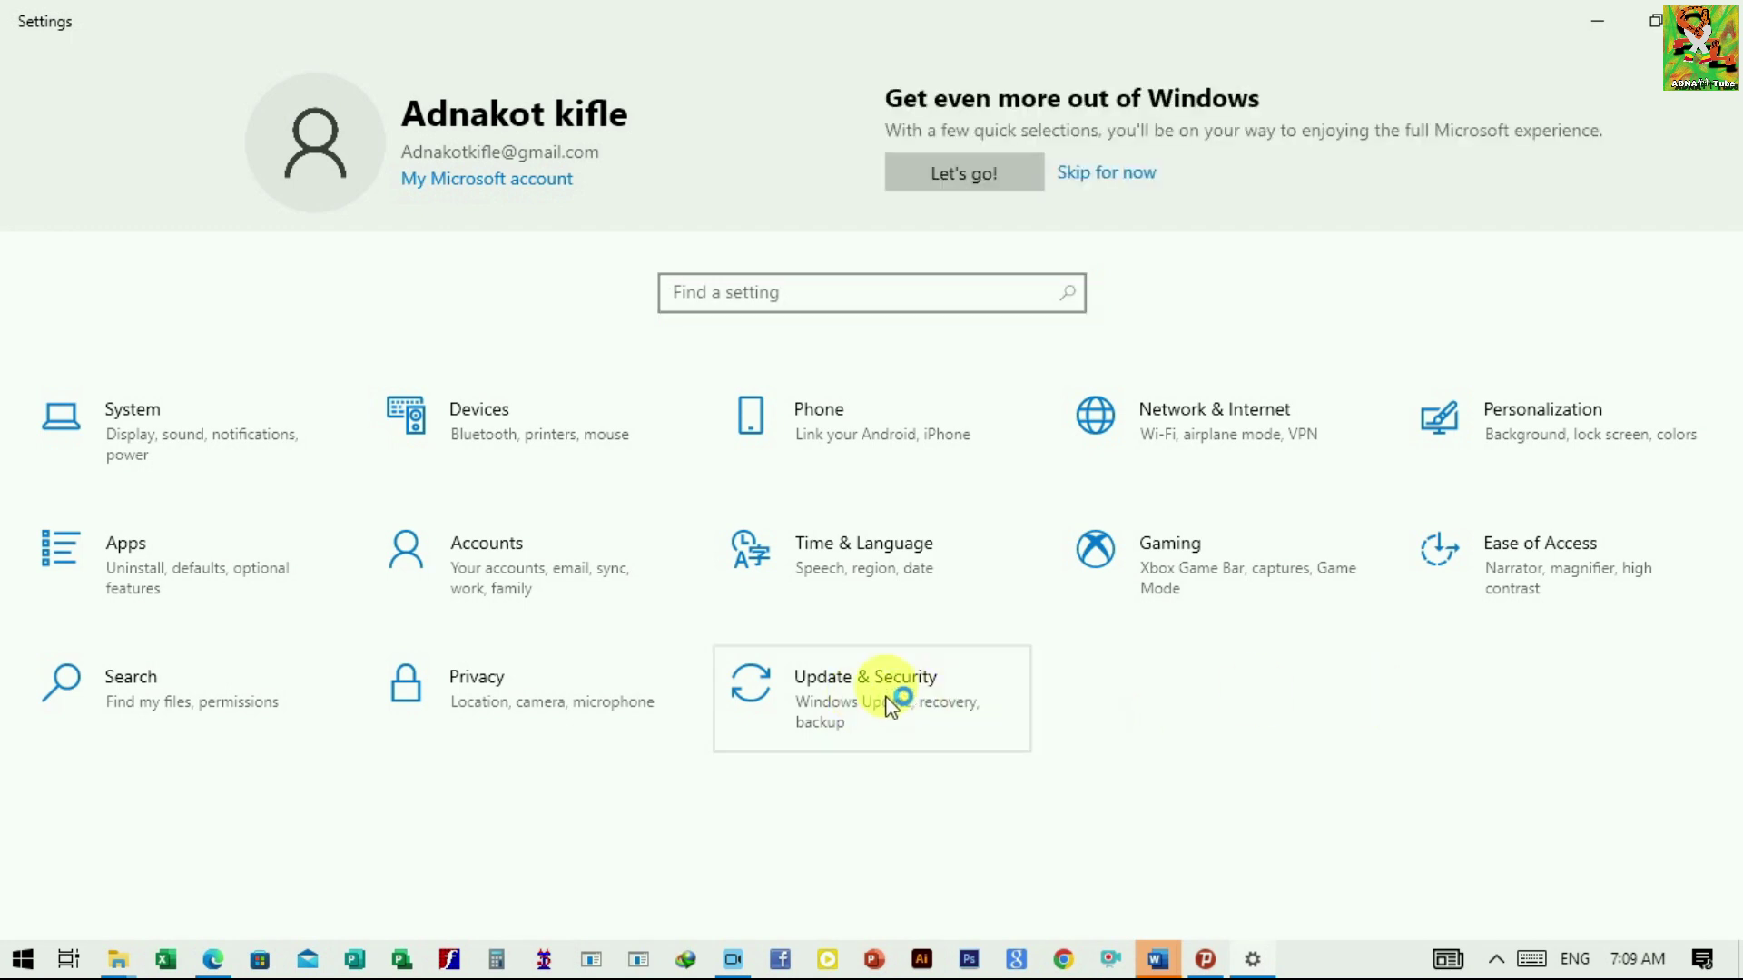
click(835, 688)
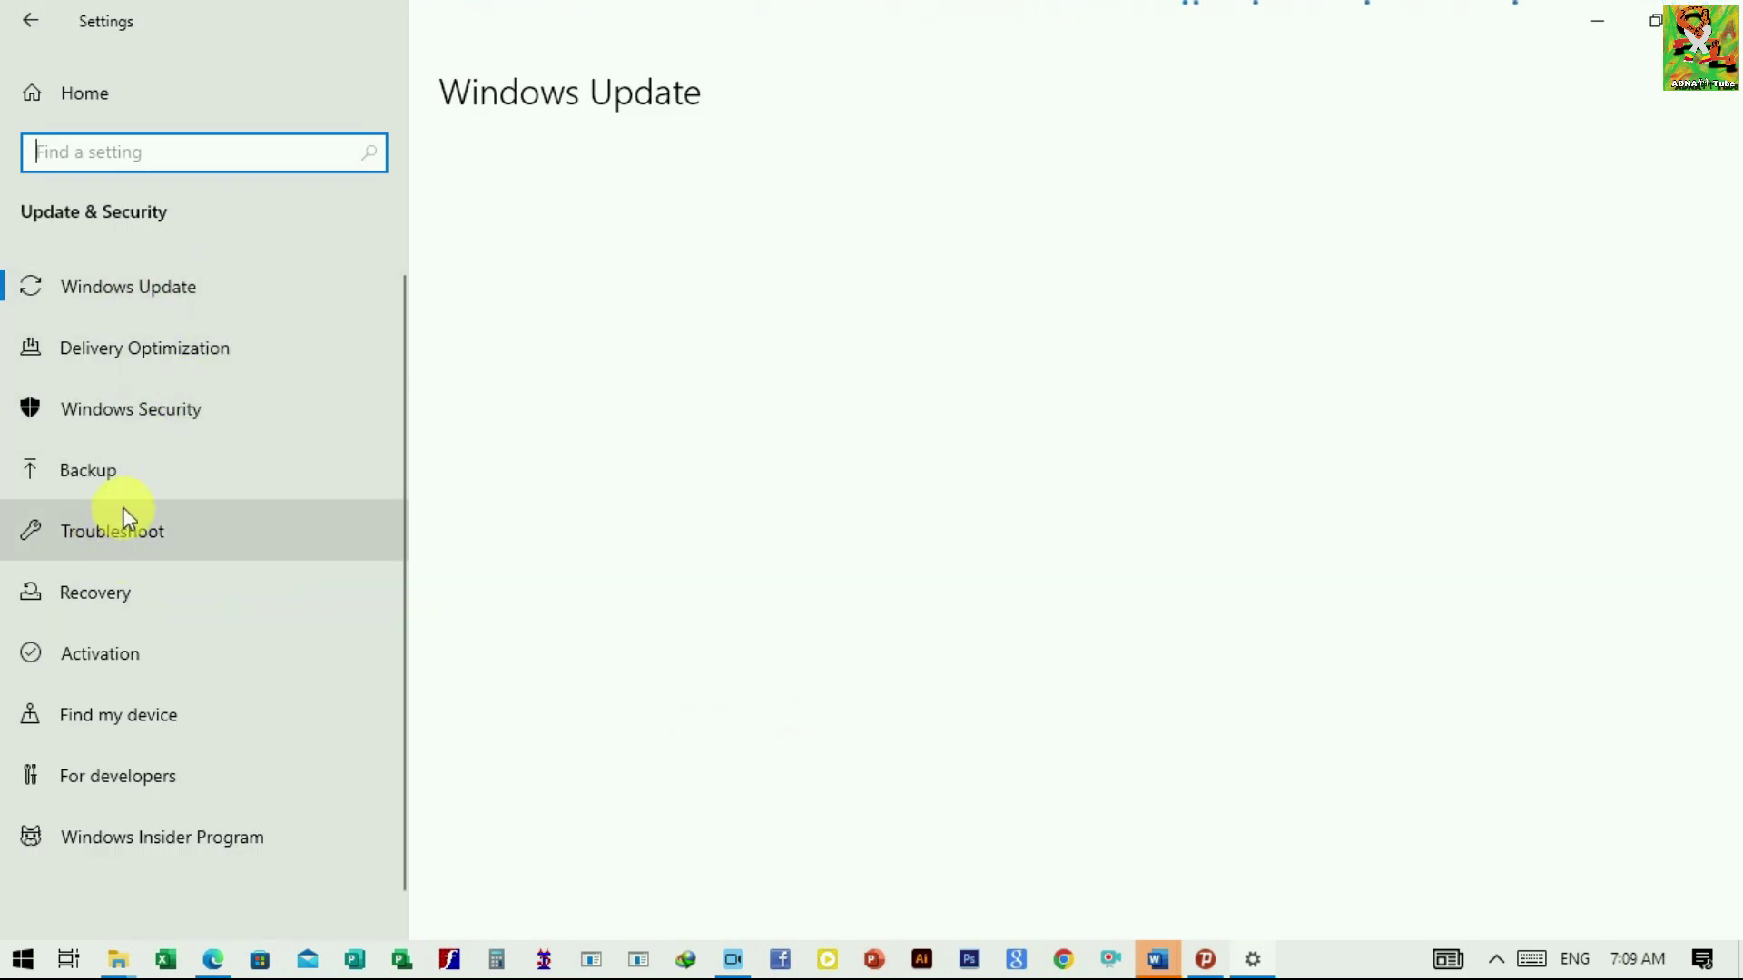
click(143, 524)
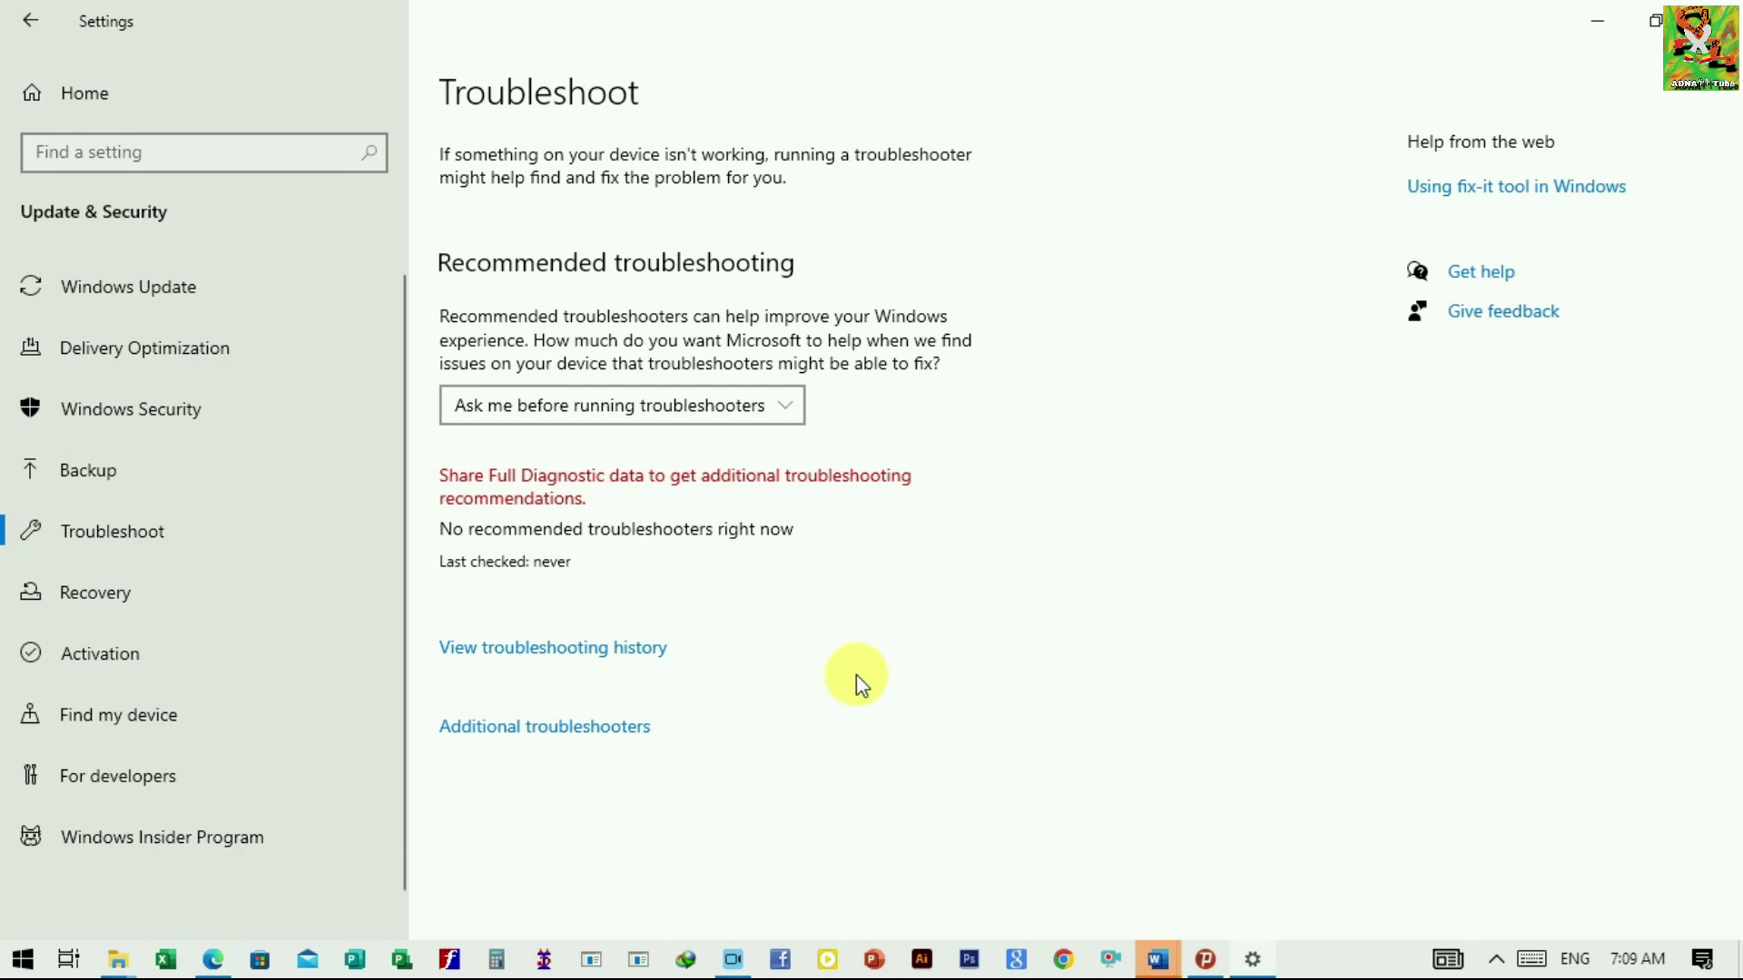
click(599, 731)
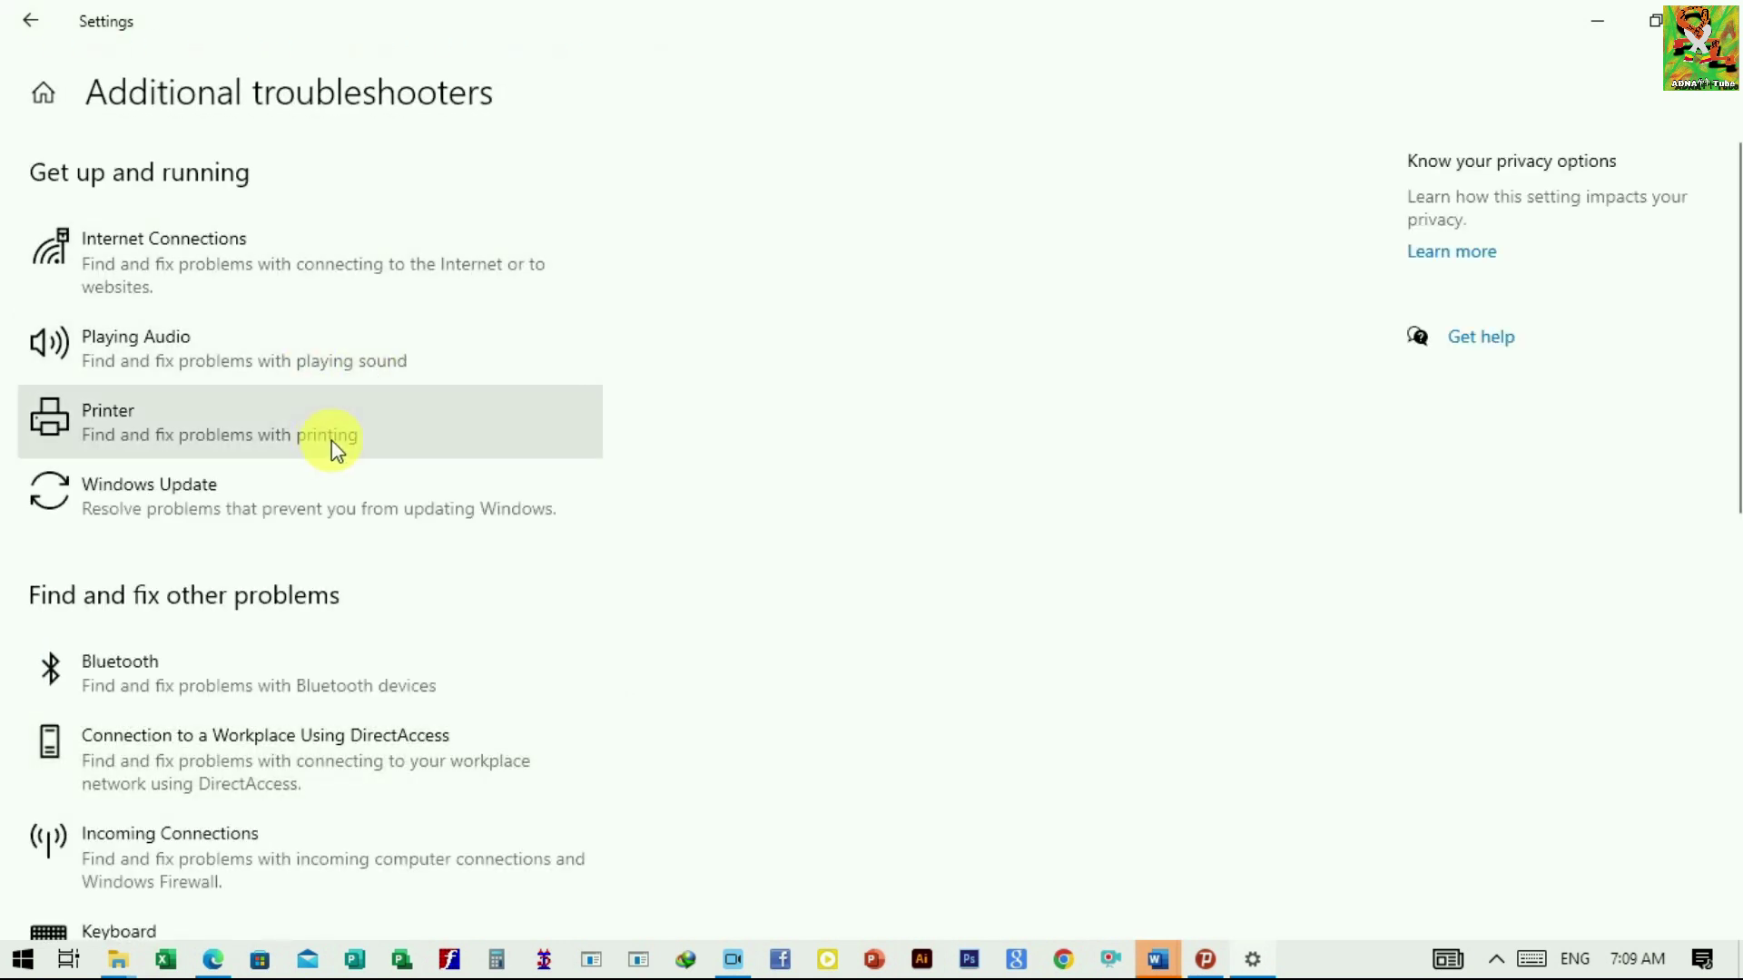
- Run the Power troubleshooter to completion, and close both it and Settings
scroll(354, 447, down, 4)
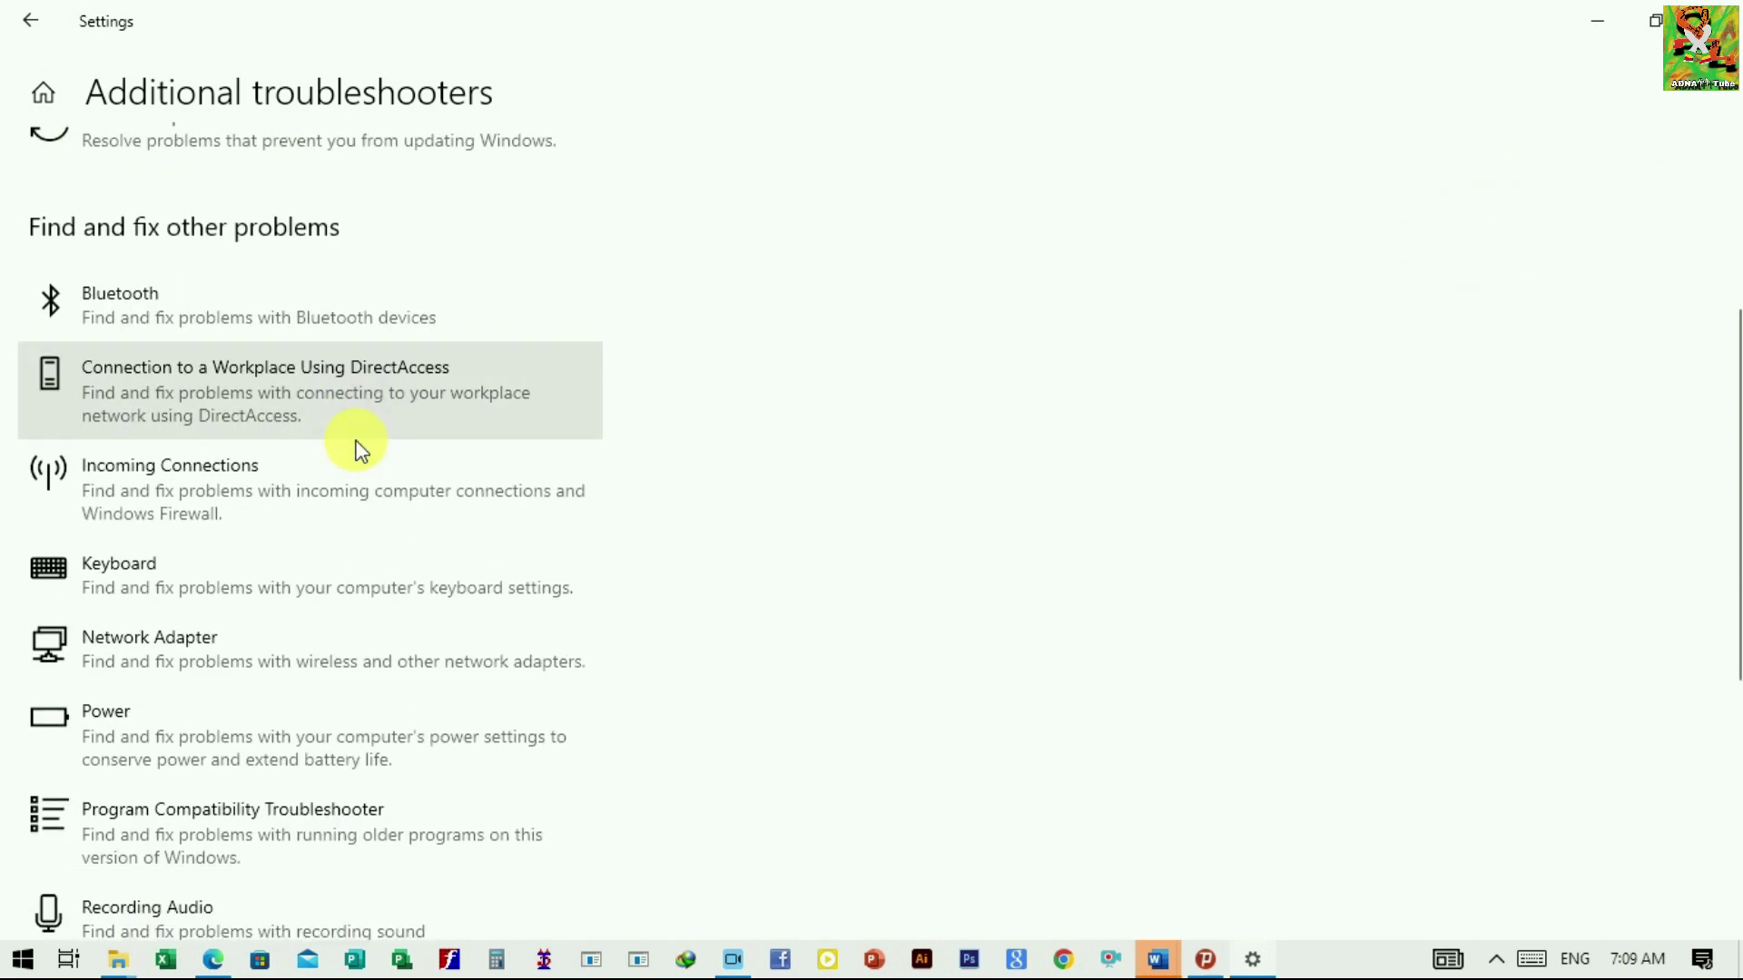
scroll(363, 443, down, 1)
scroll(517, 581, down, 1)
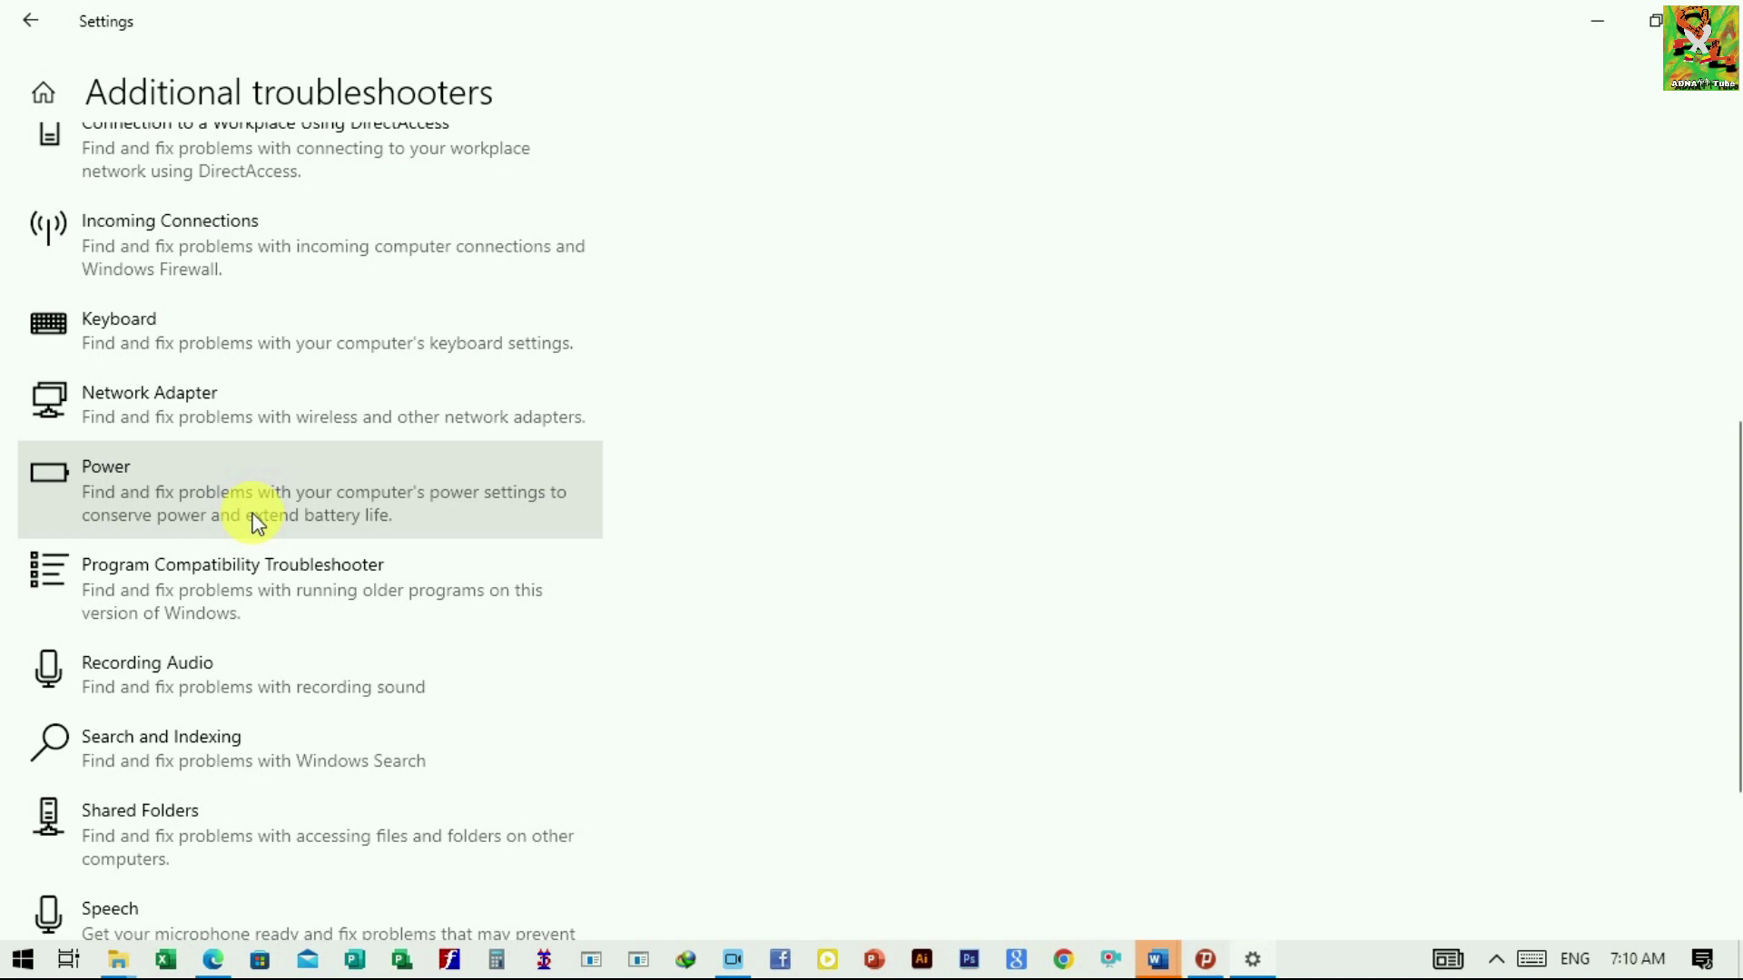
click(166, 490)
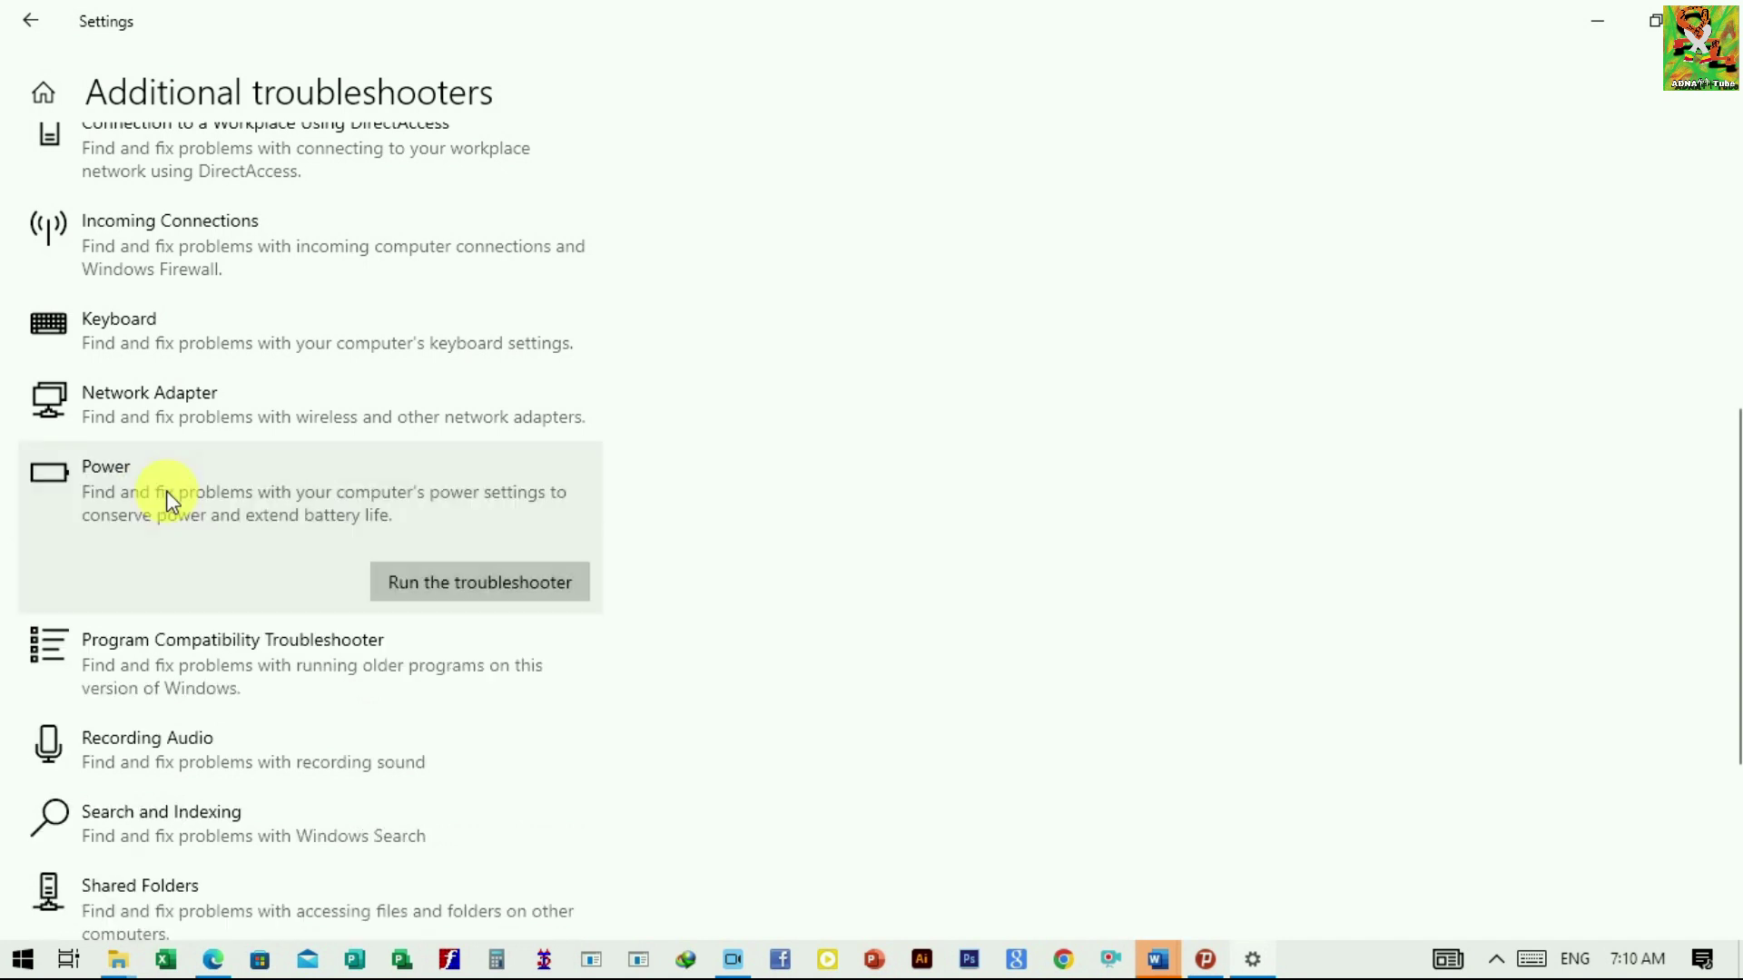
click(454, 581)
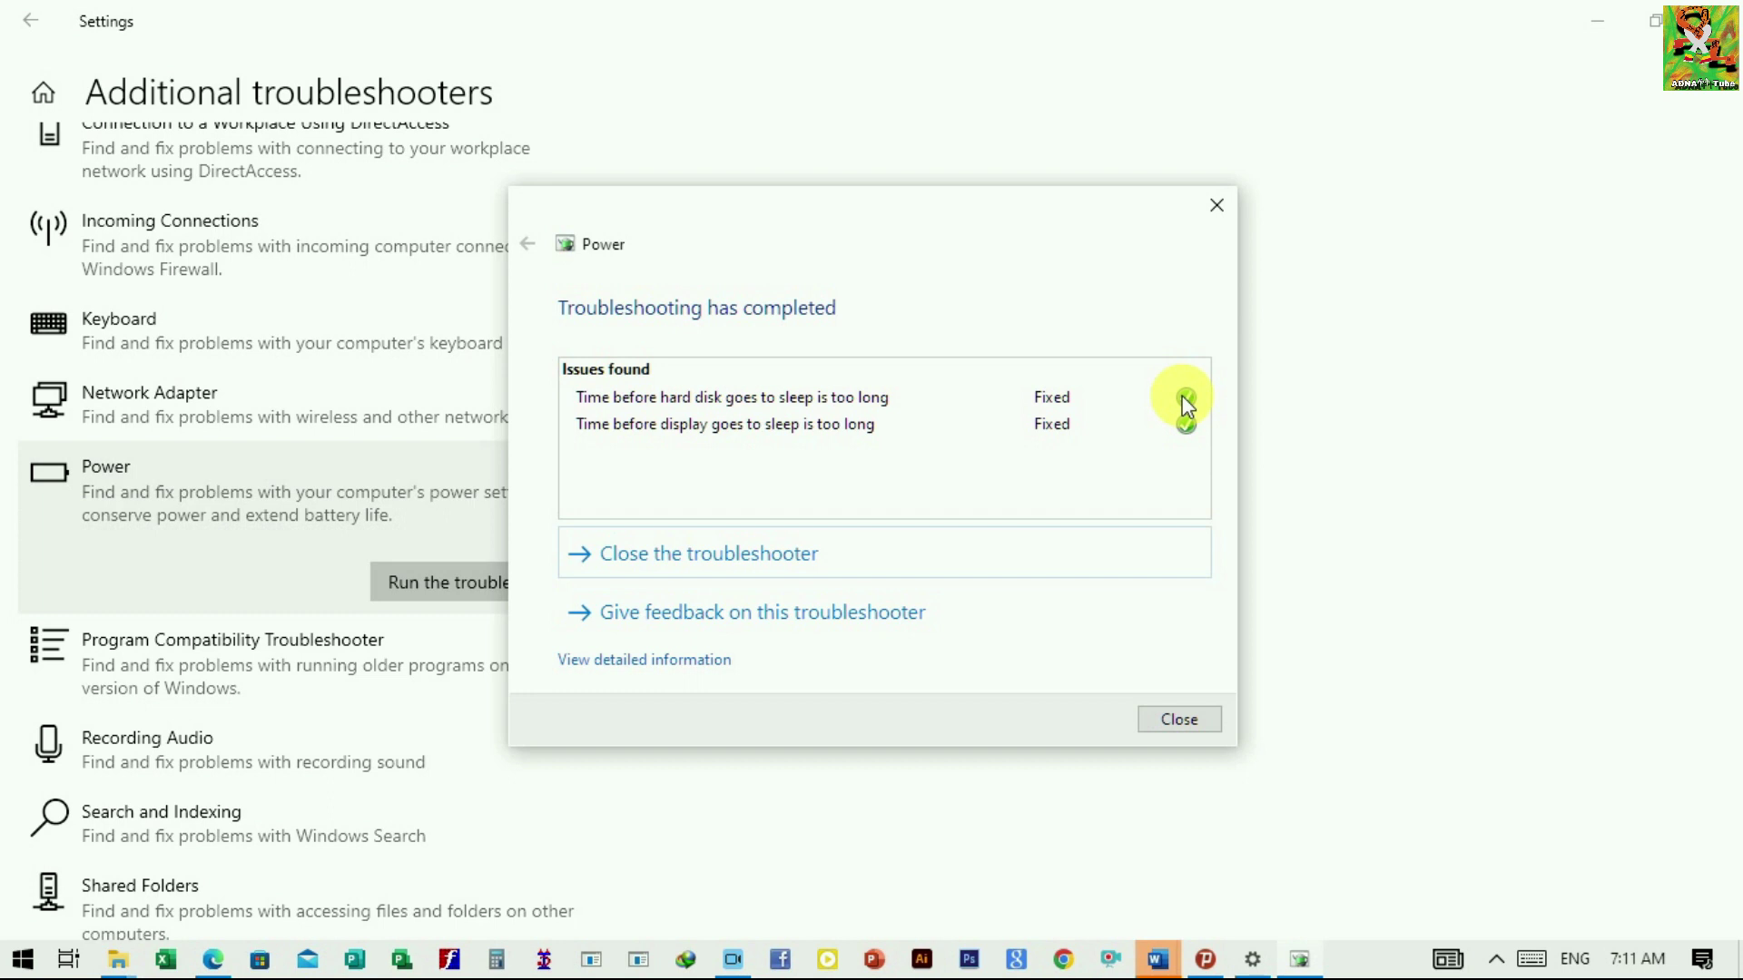
click(1180, 719)
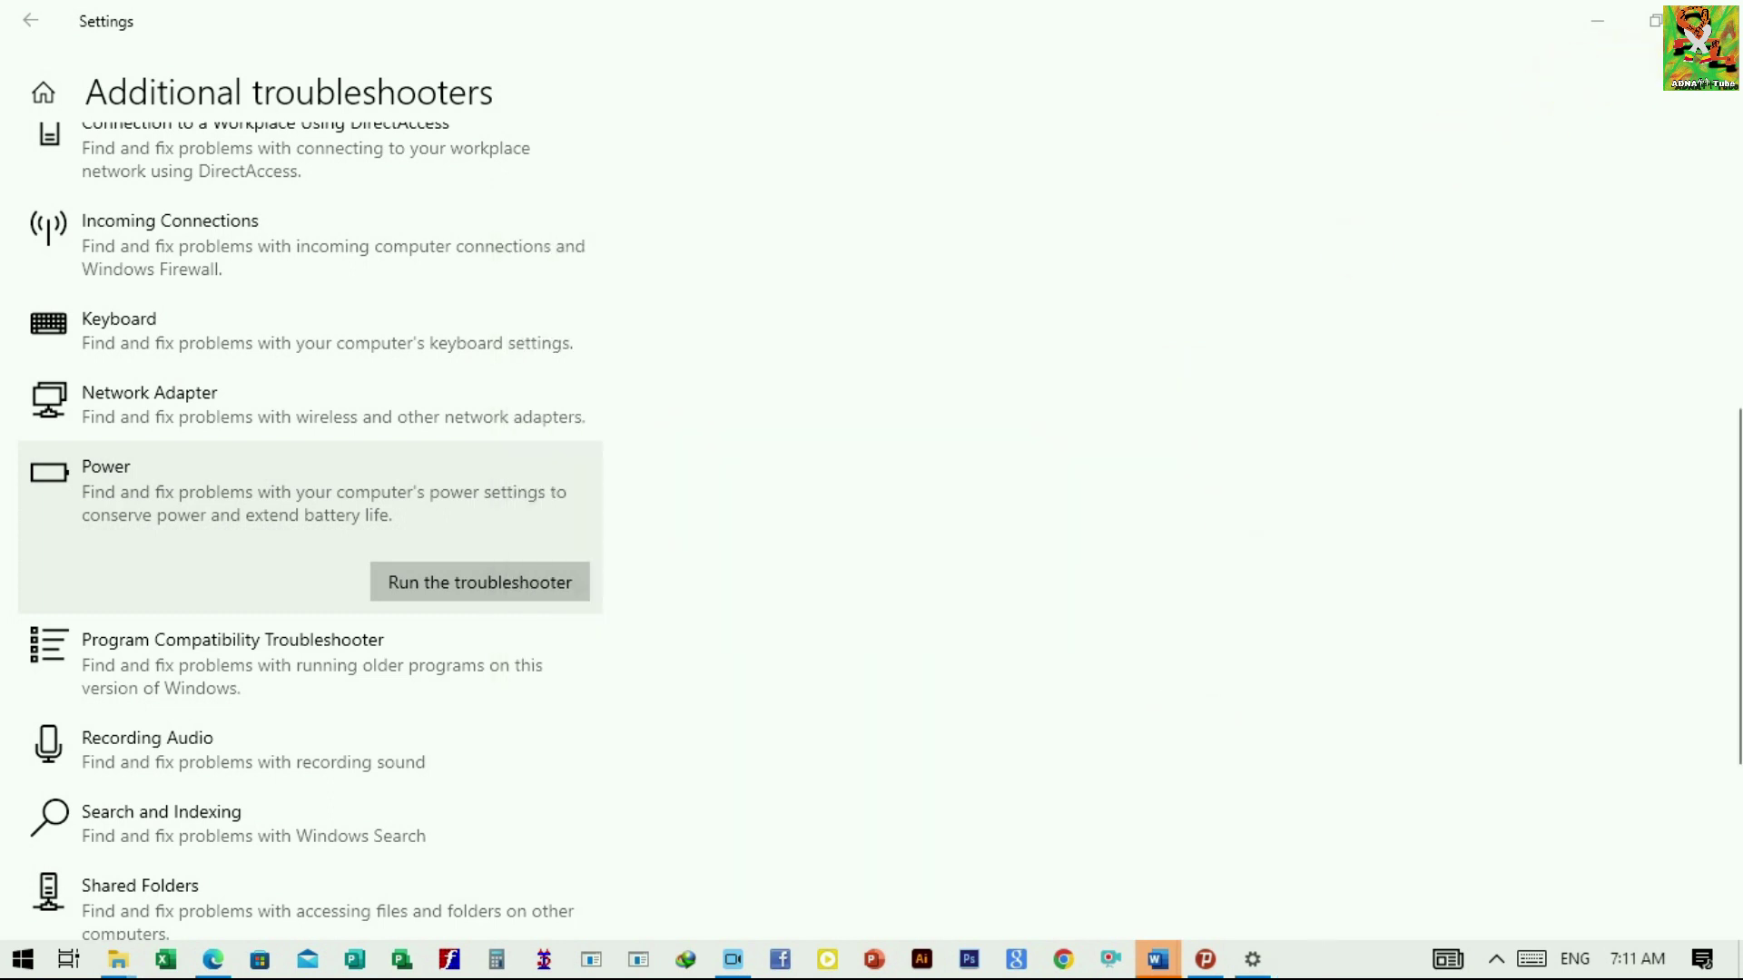
click(1718, 20)
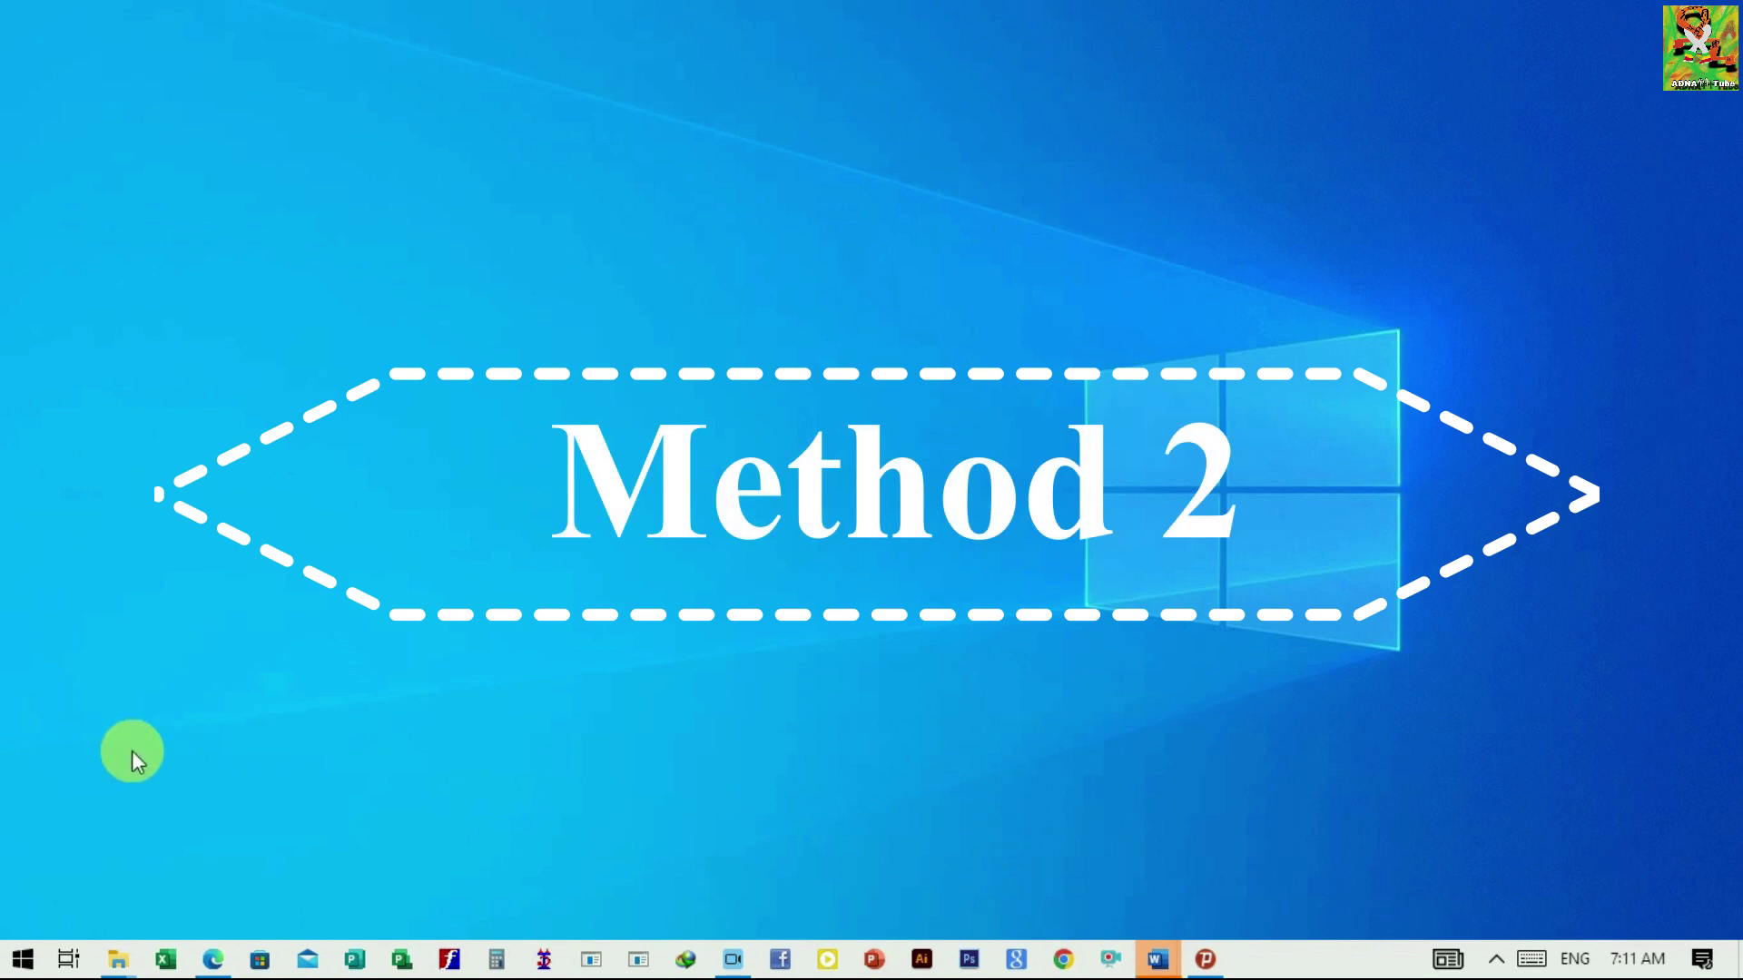
- Search Windows for "devi", open Device Manager and maximize its window
right_click(27, 958)
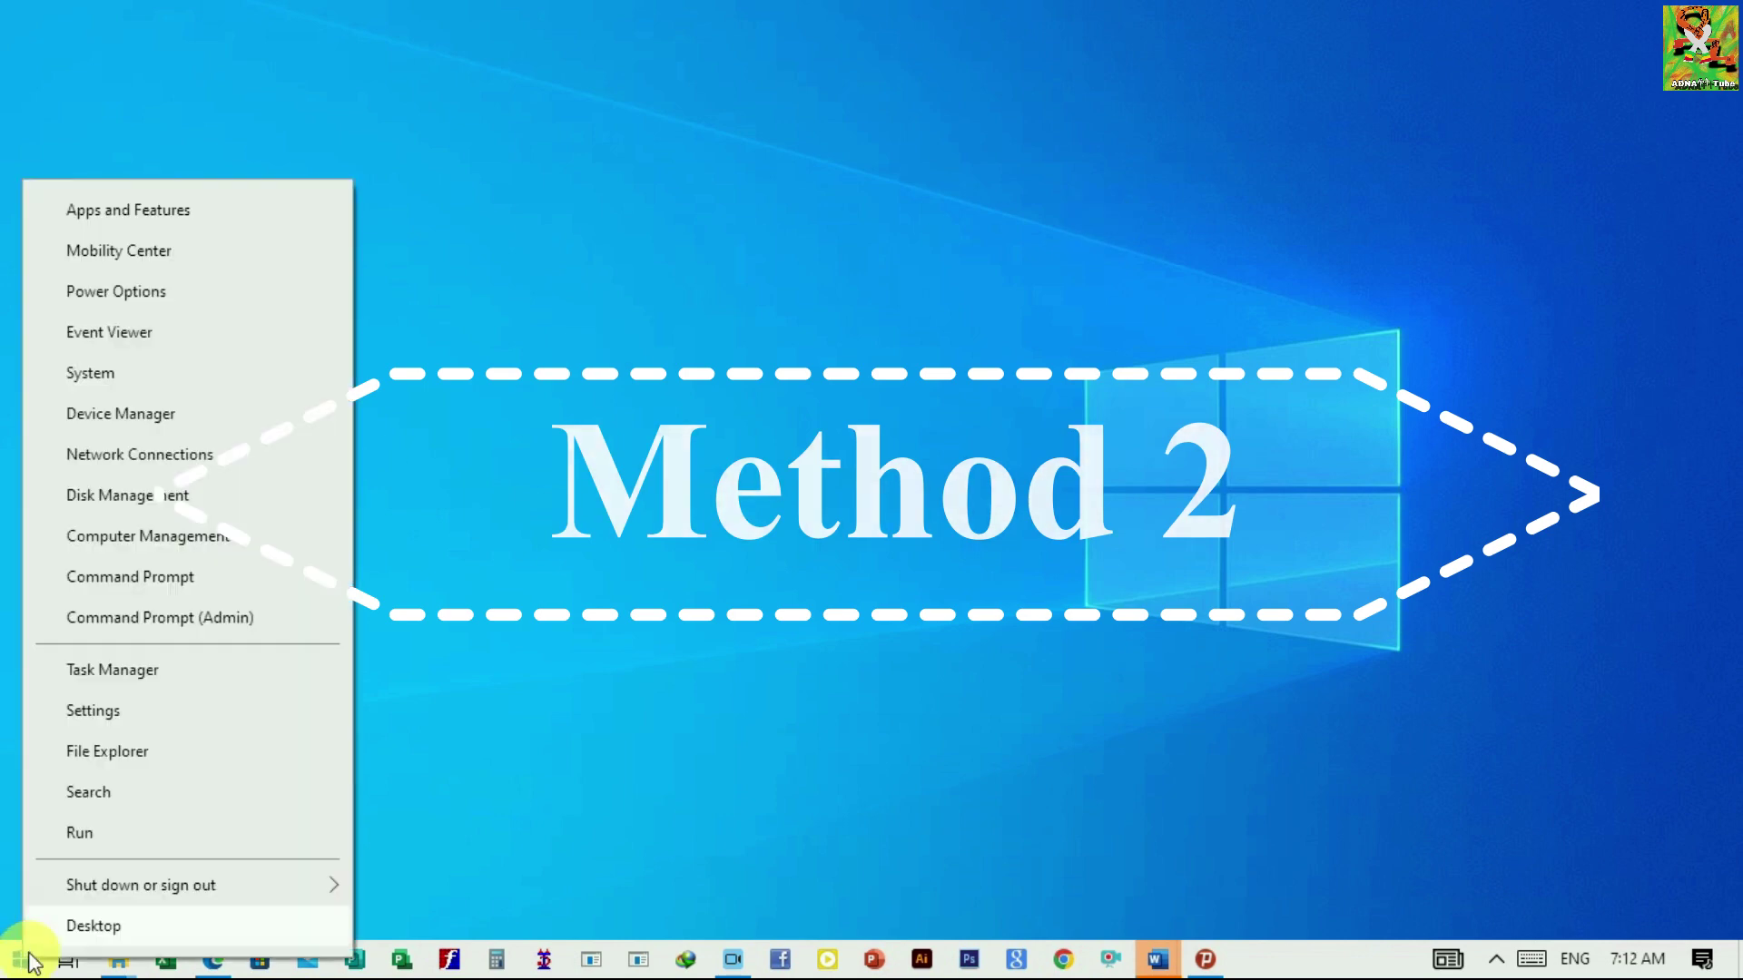
click(156, 412)
right_click(24, 955)
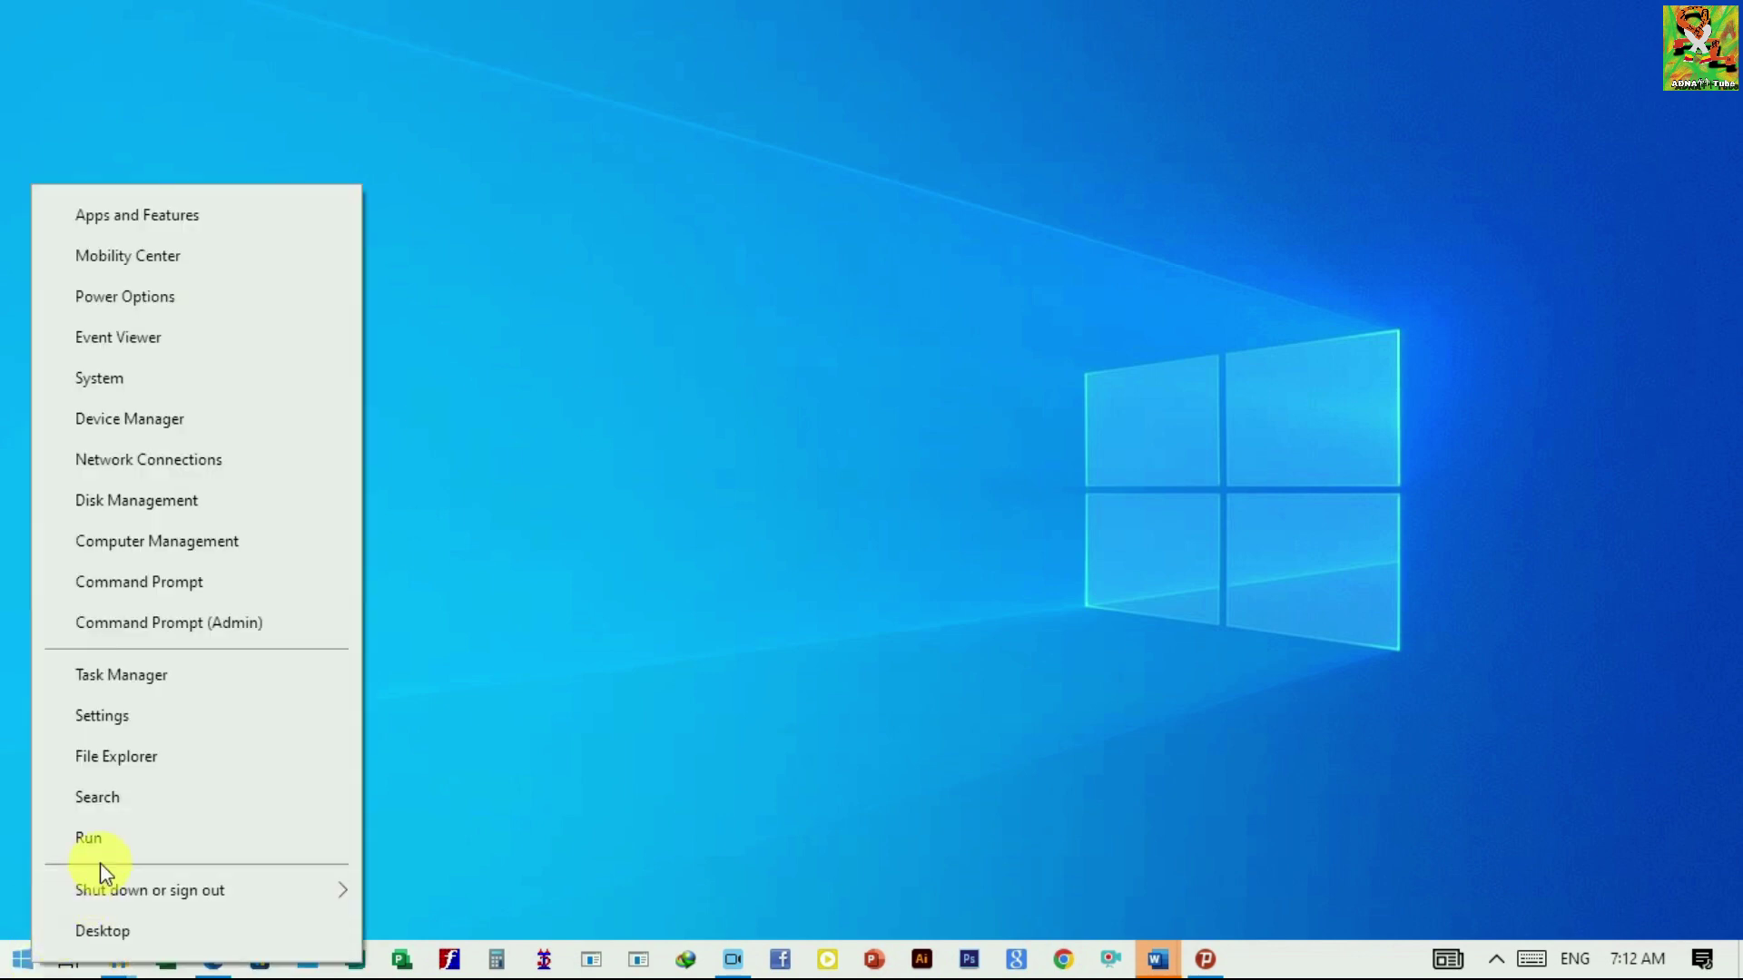
click(145, 797)
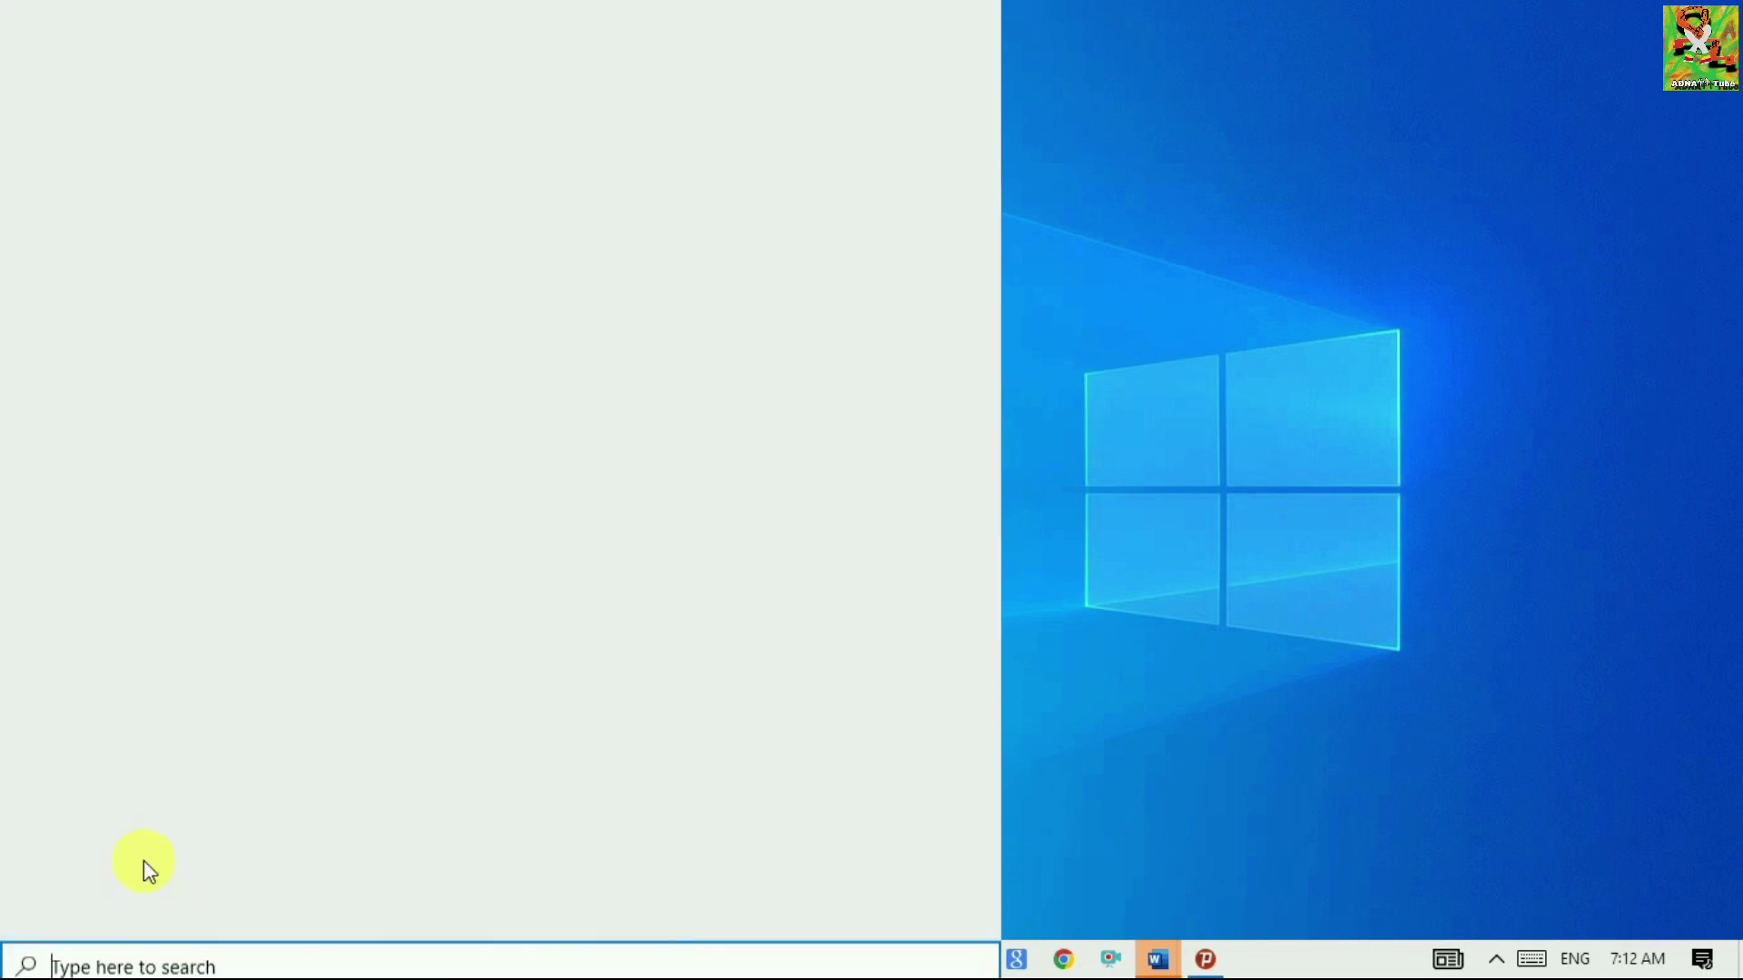
text(devi)
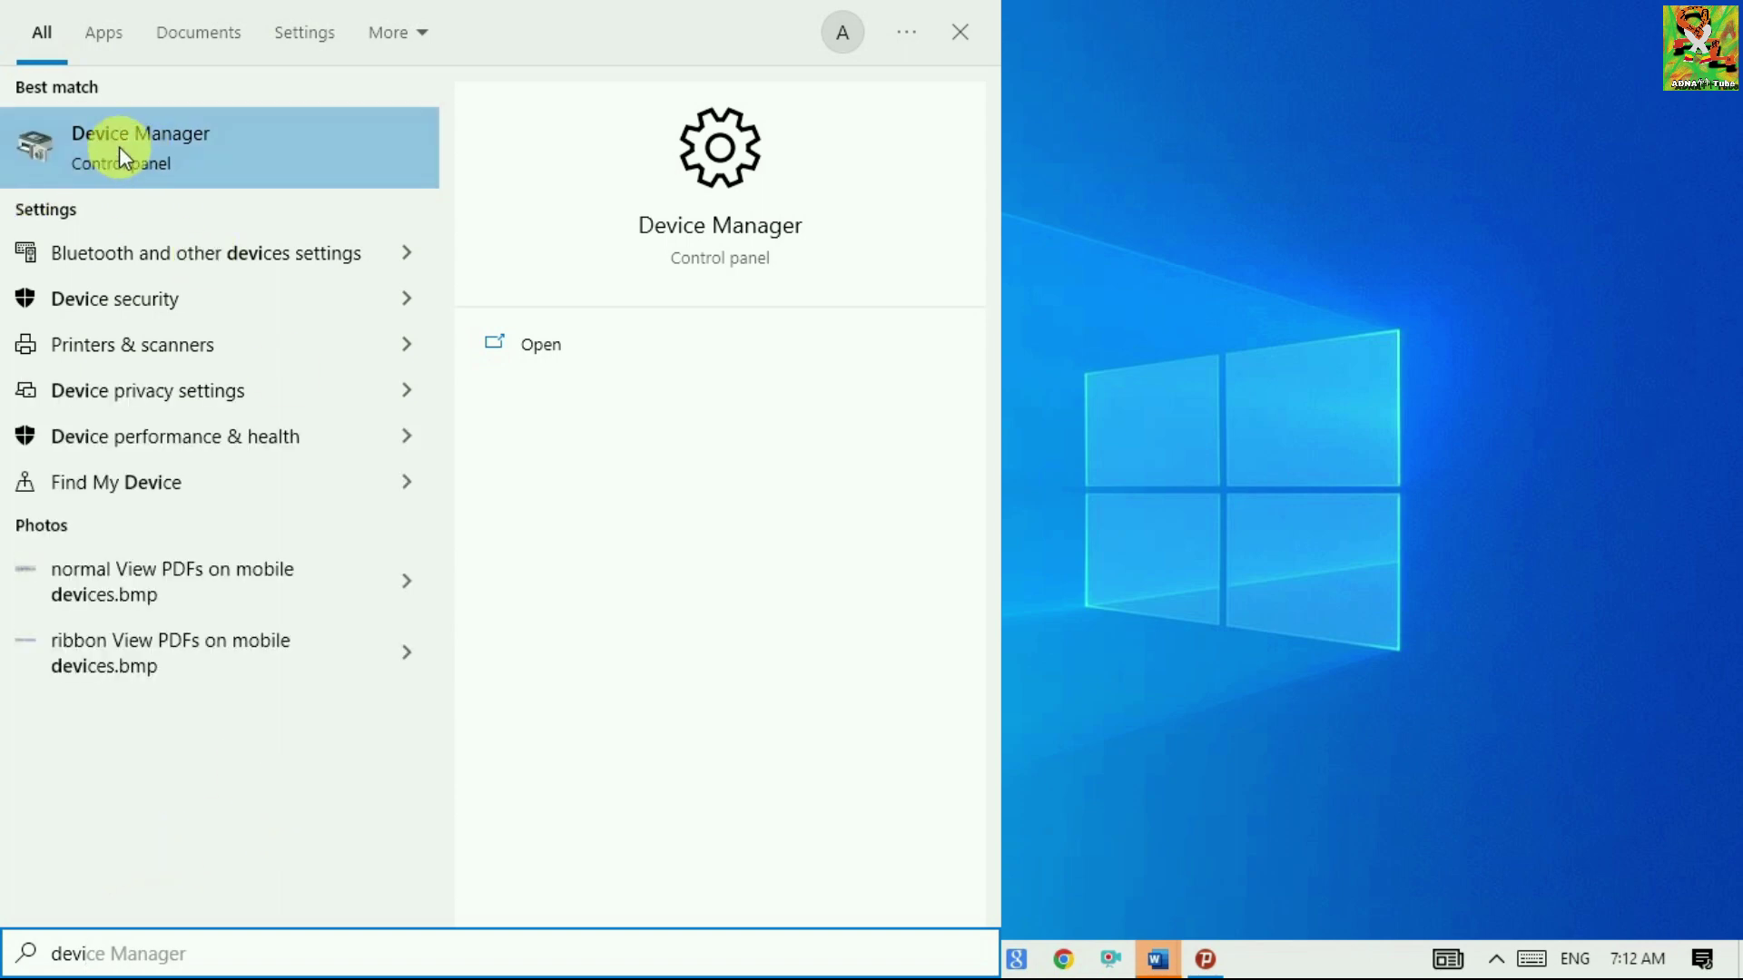
click(89, 148)
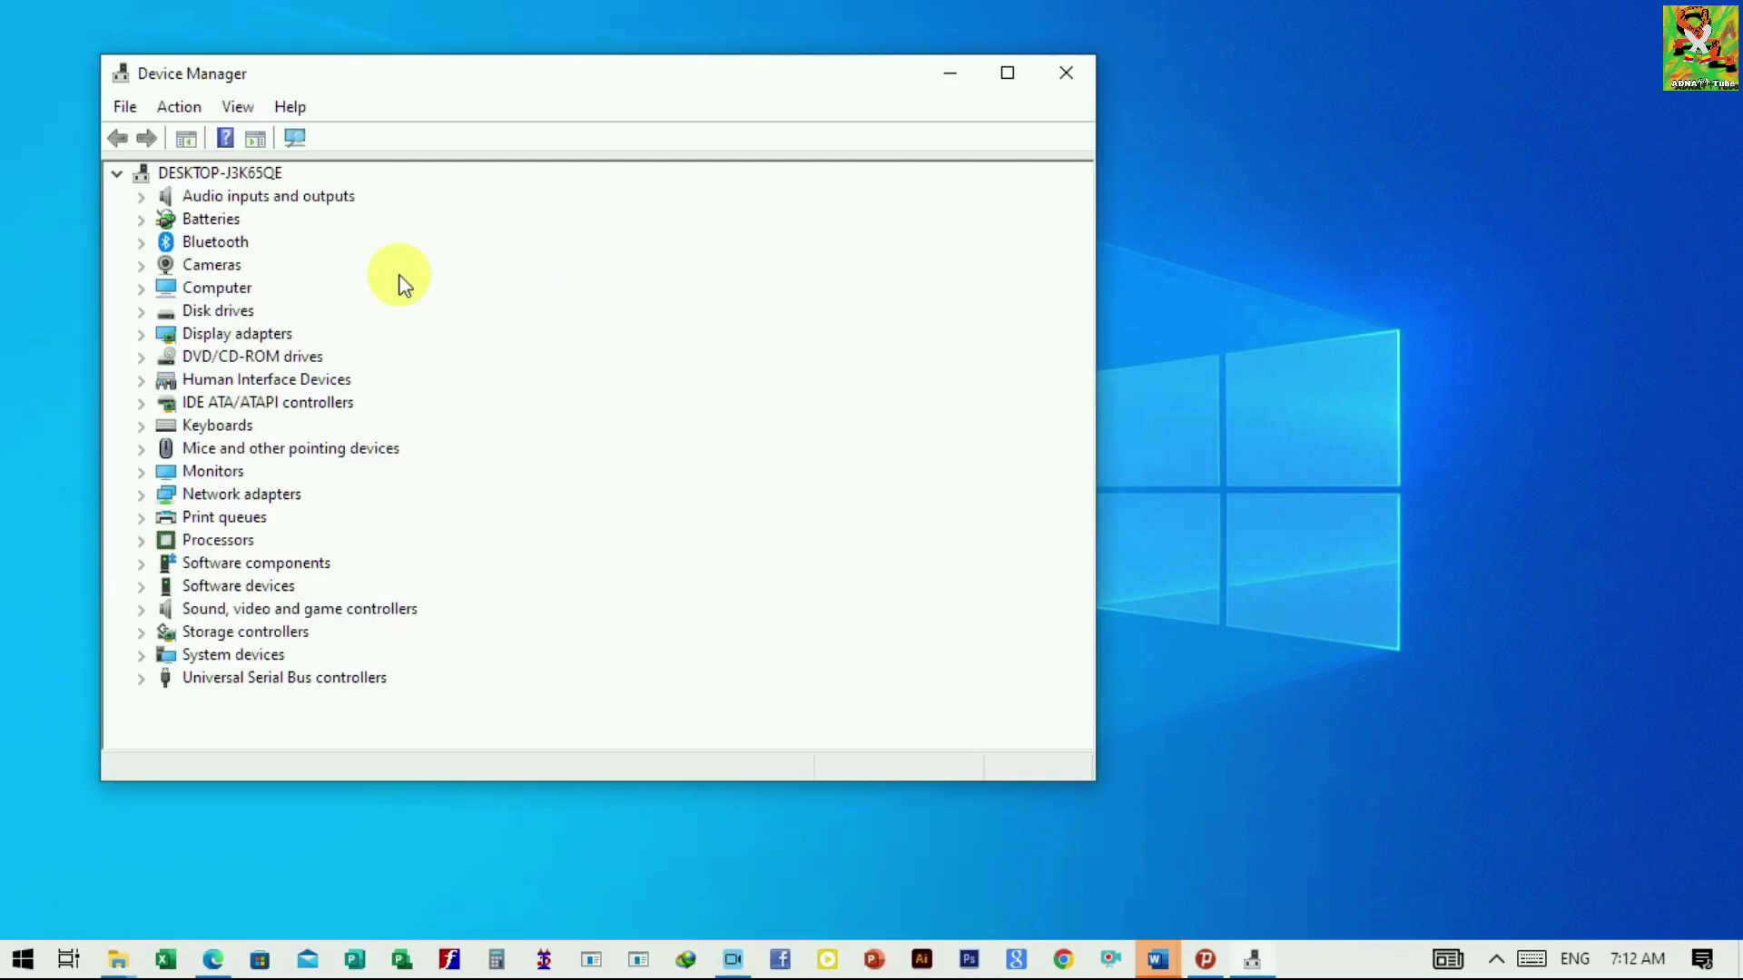
click(1006, 73)
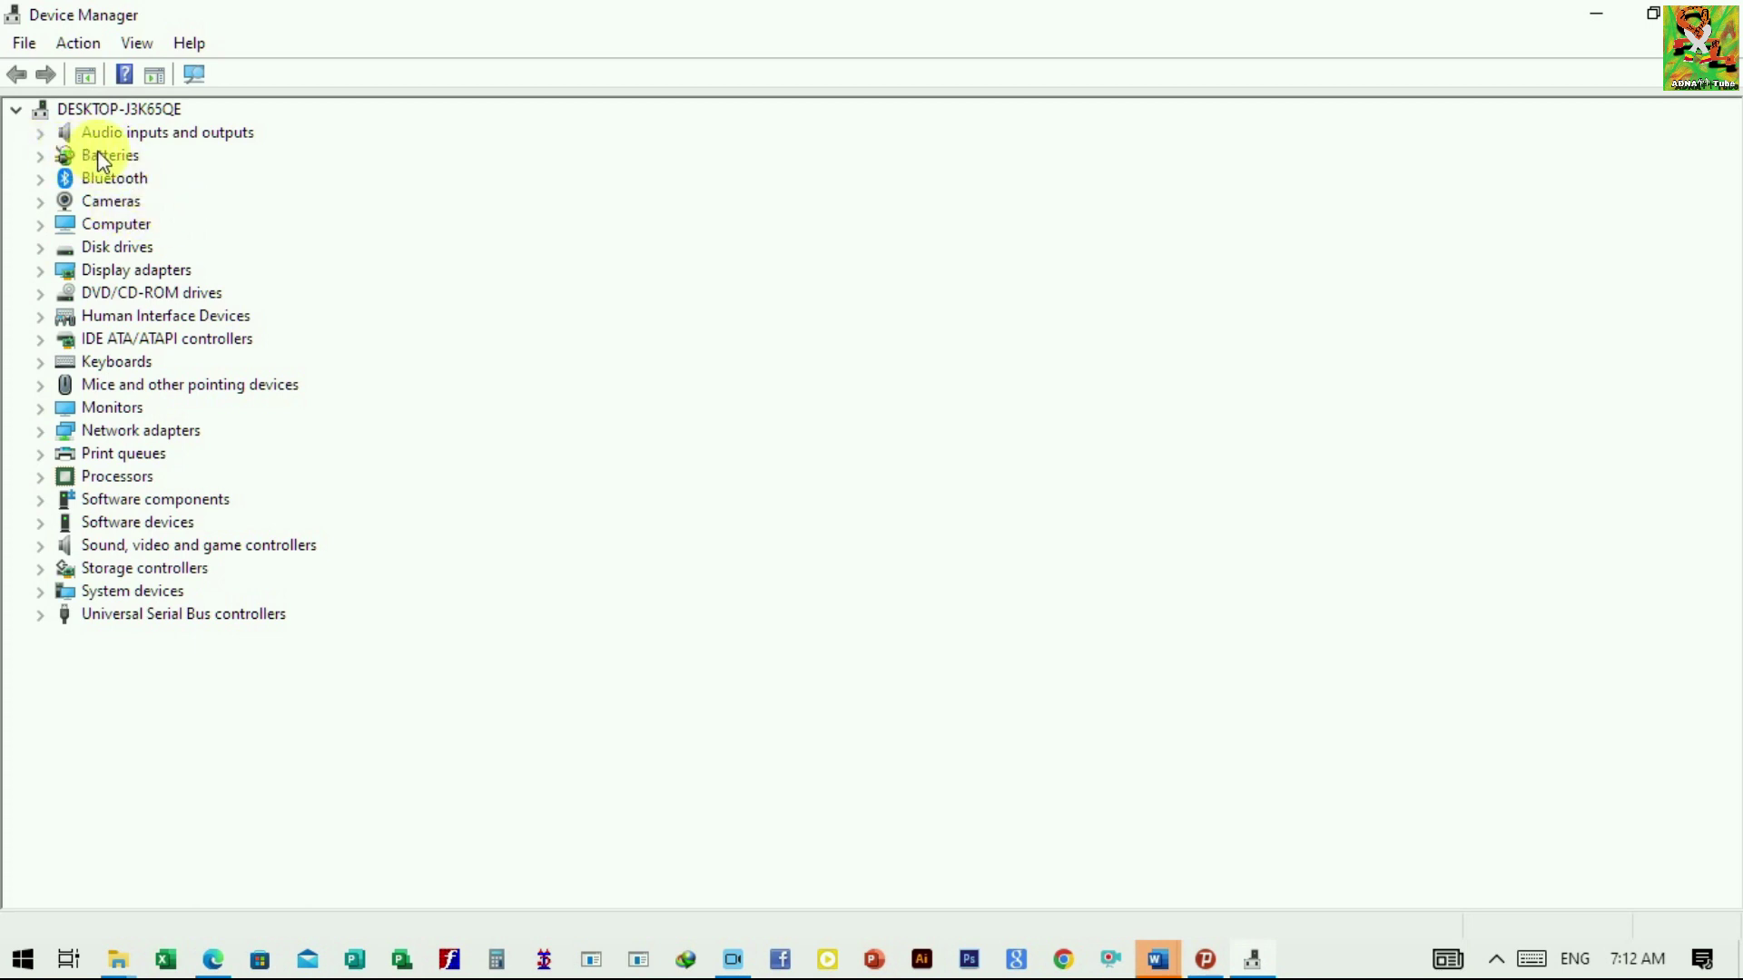
- Run an automatic driver search for the Microsoft AC Adapter in the Batteries category, and close the update wizard
click(39, 156)
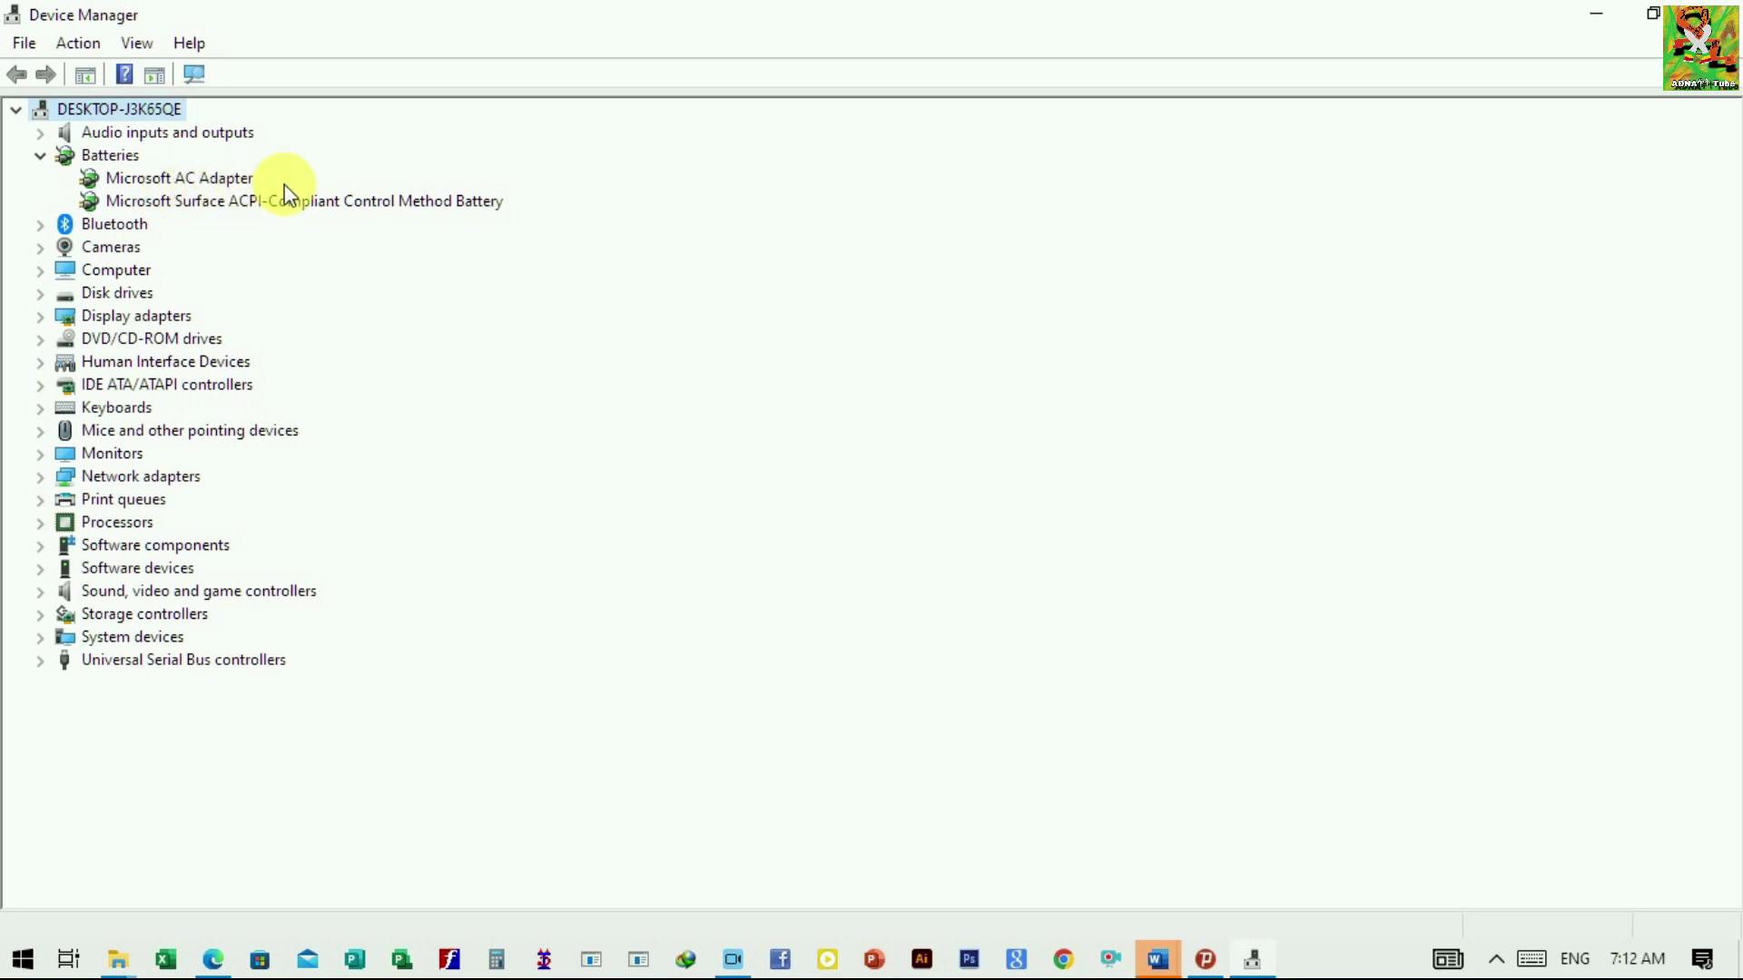
right_click(183, 176)
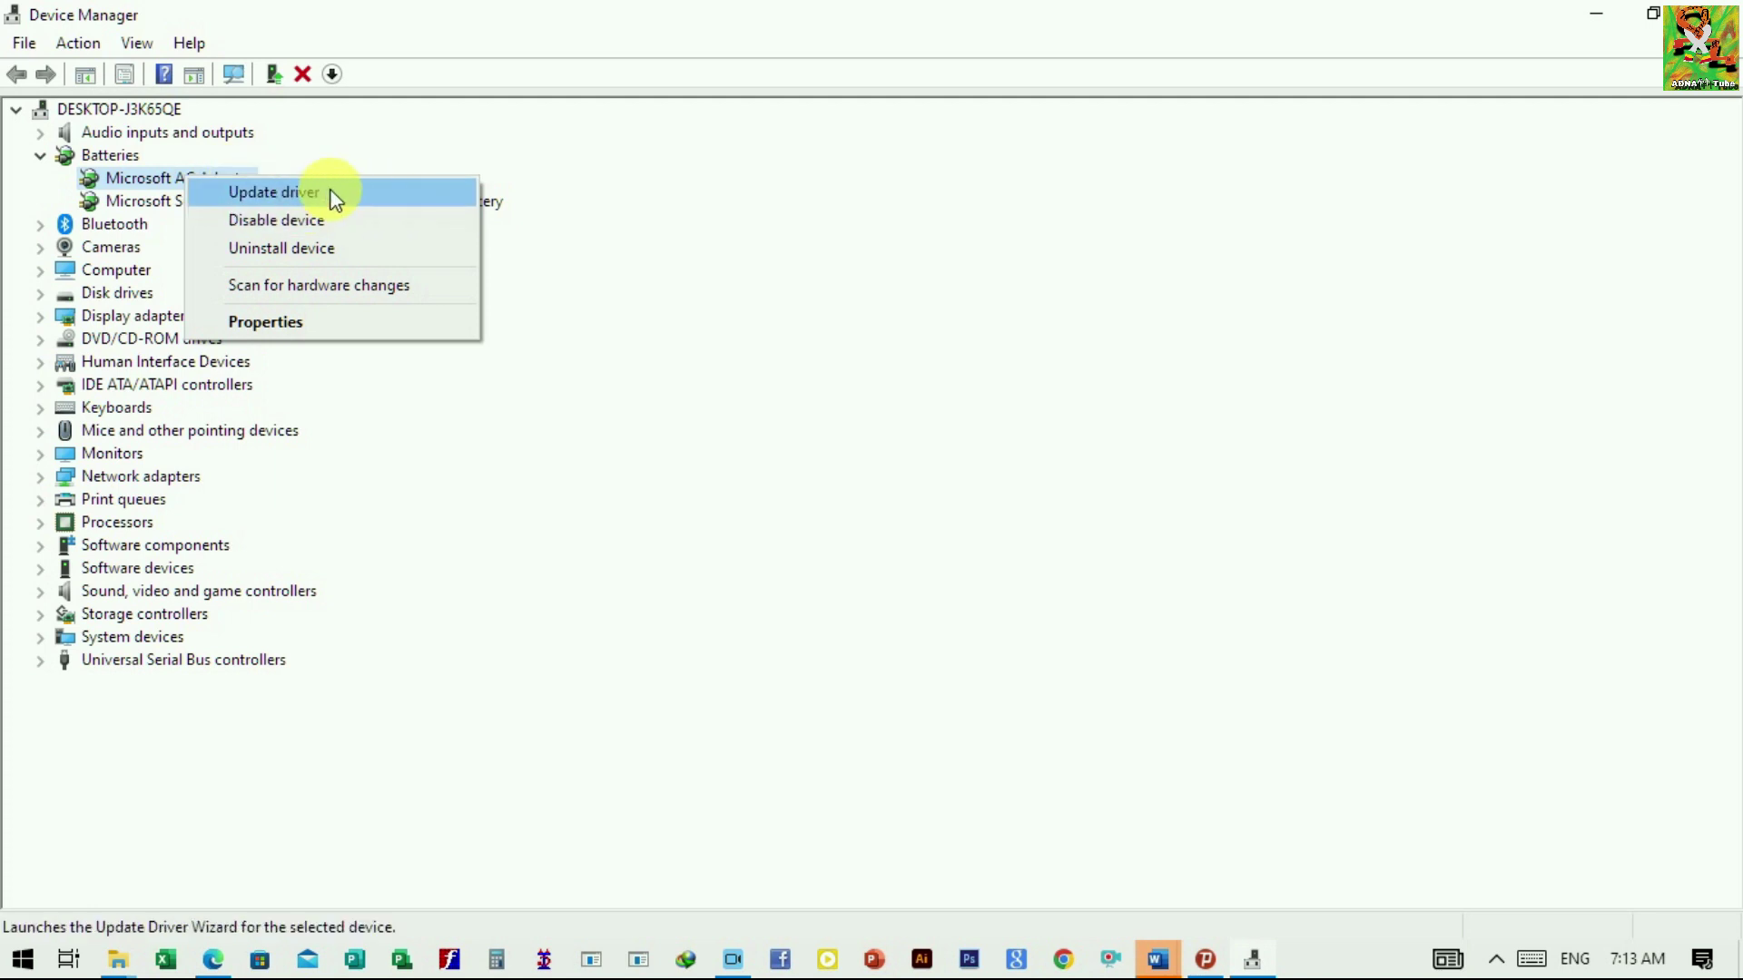
click(274, 191)
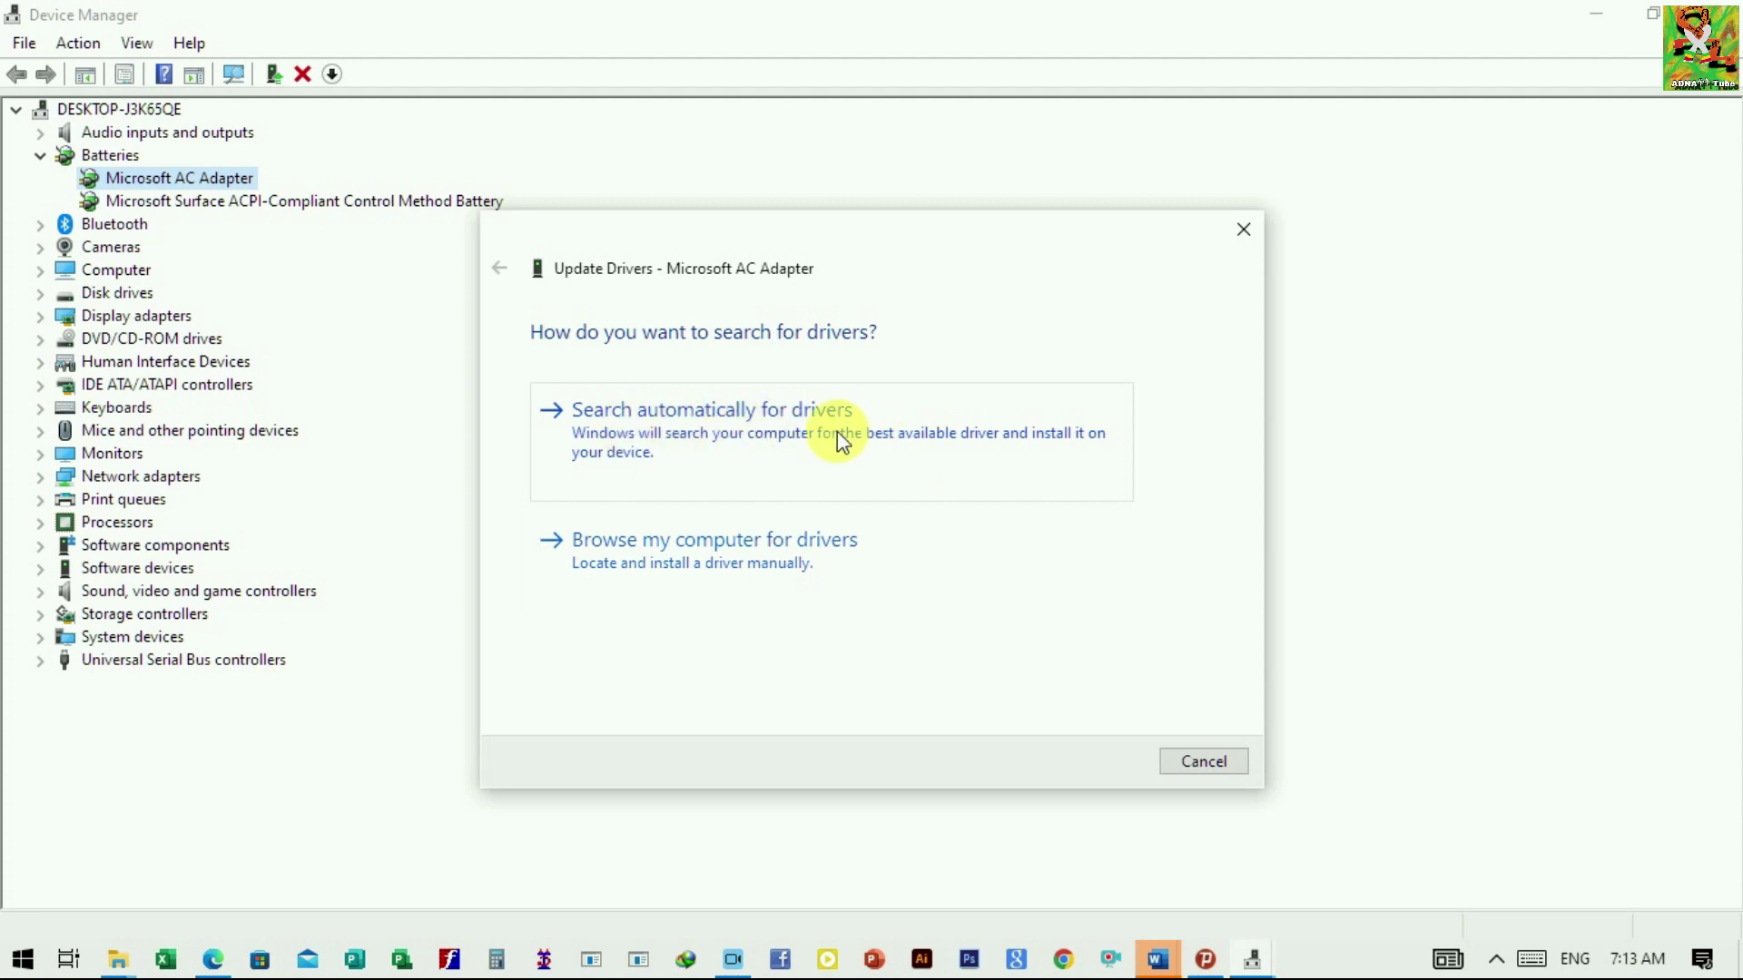
click(733, 424)
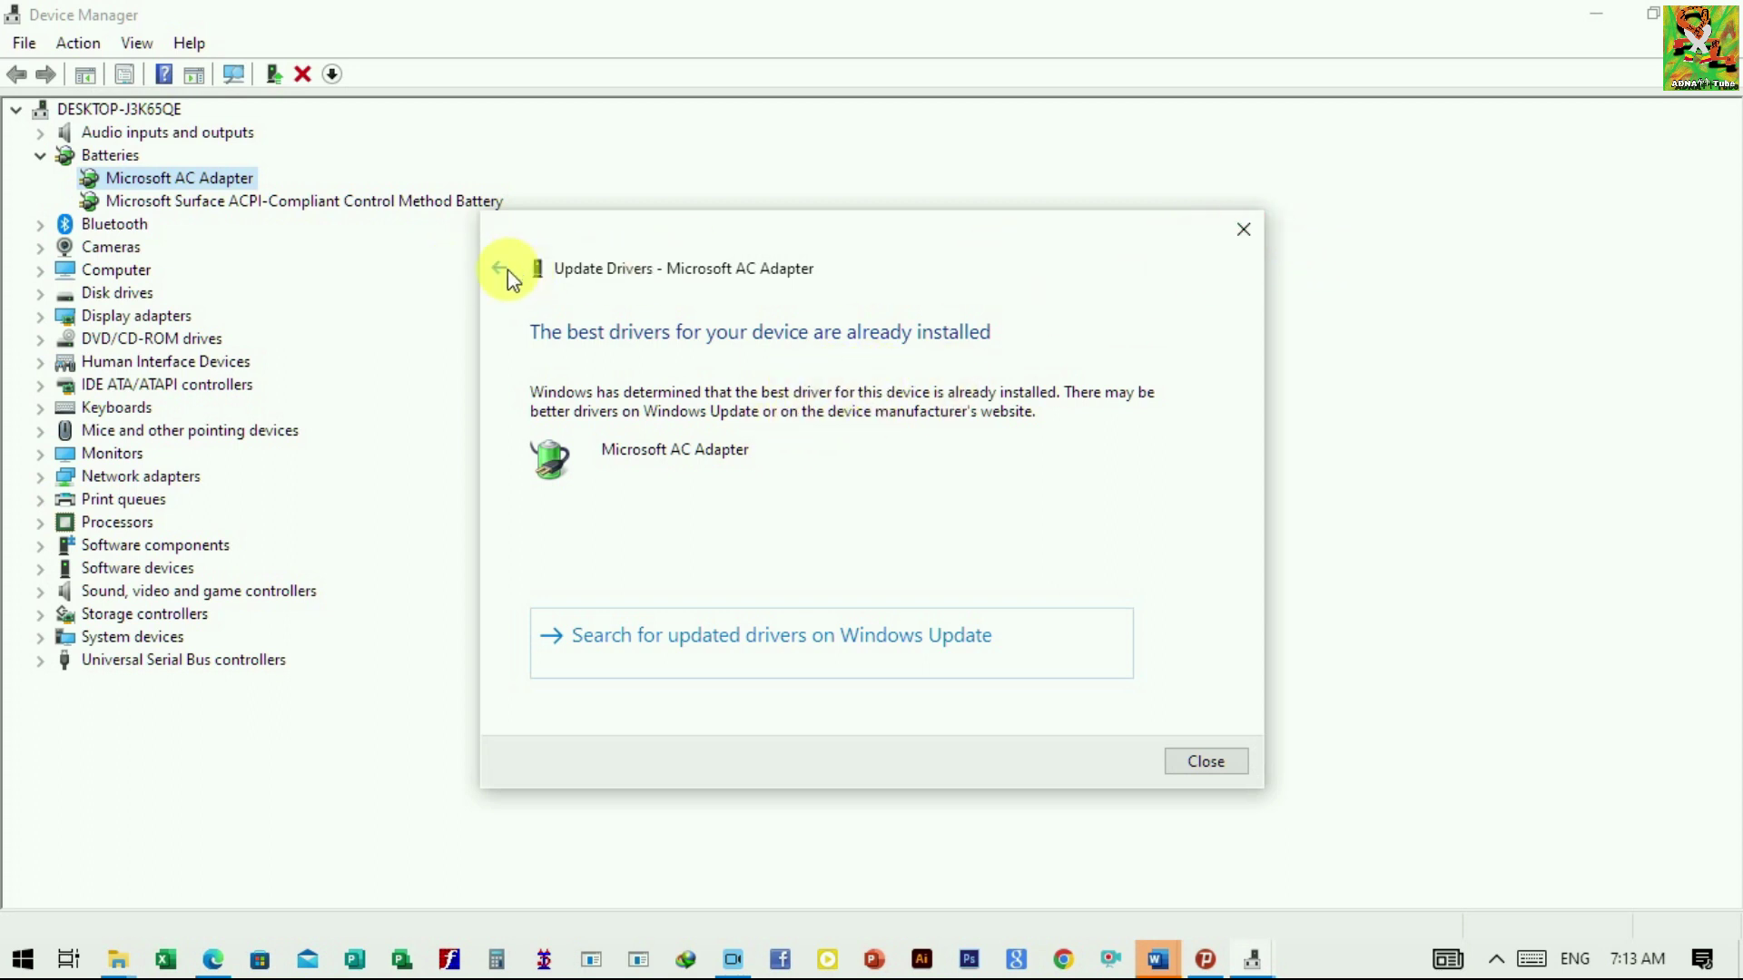
click(1243, 230)
- Run a driver update for the Microsoft AC Adapter from the local Documents folder including subfolders, and close the wizard
right_click(243, 180)
click(352, 198)
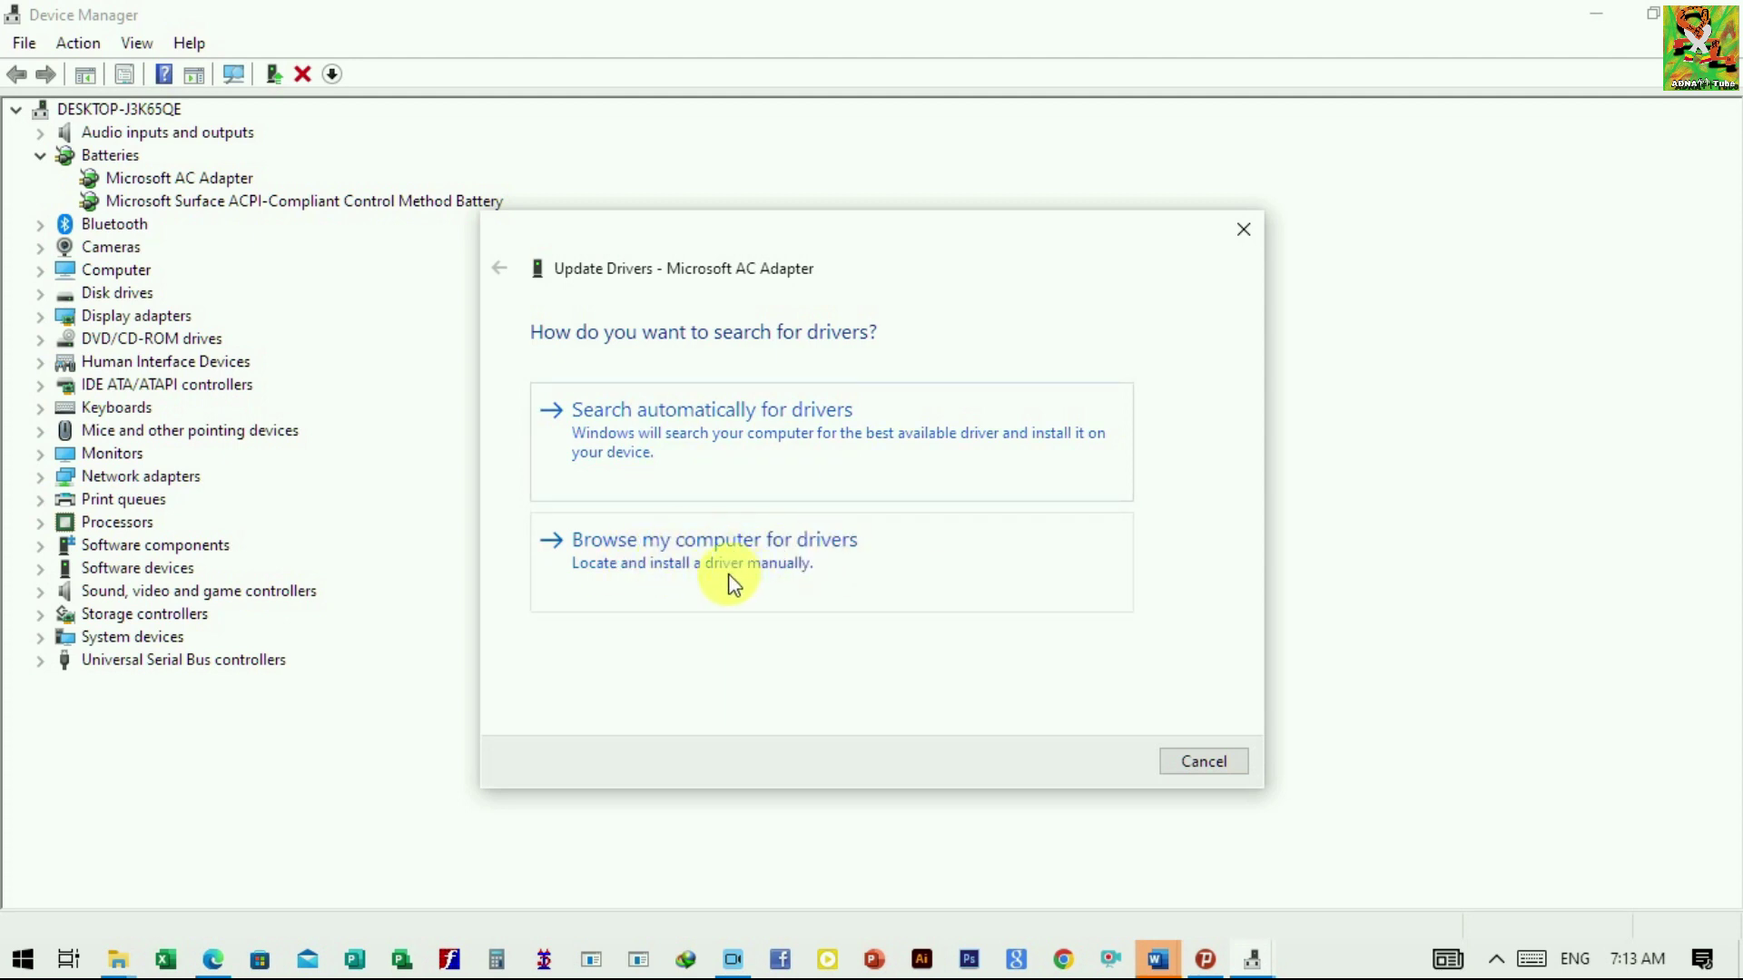
click(778, 568)
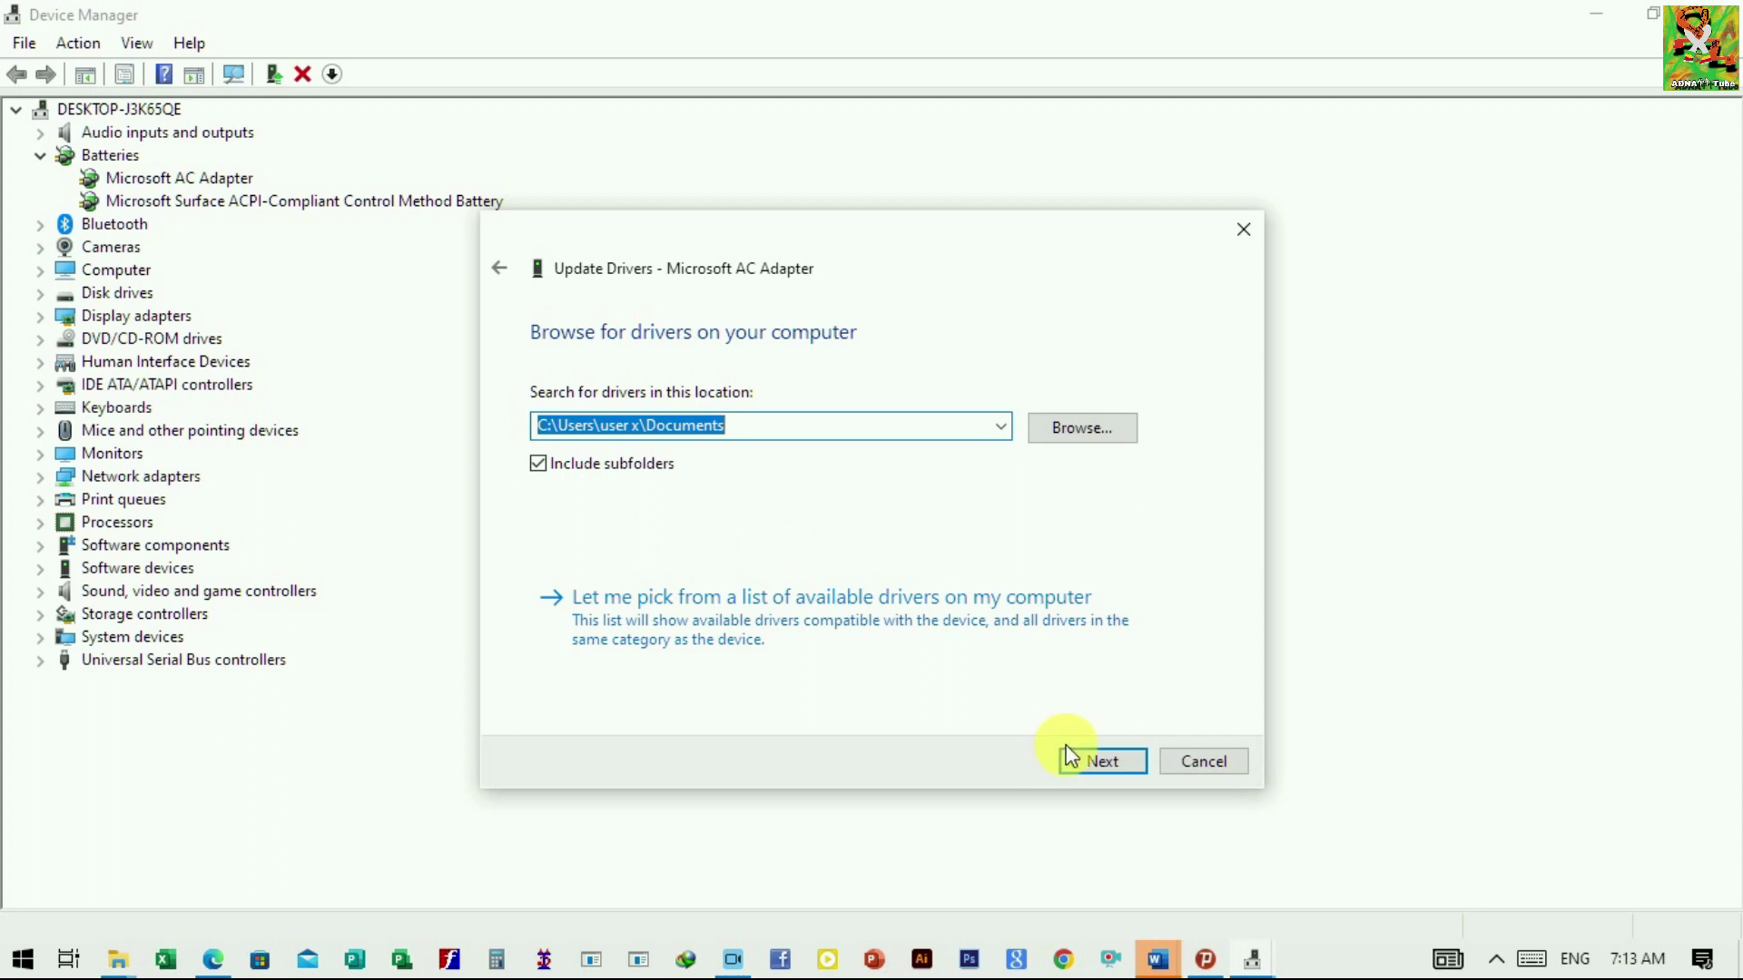
click(1119, 761)
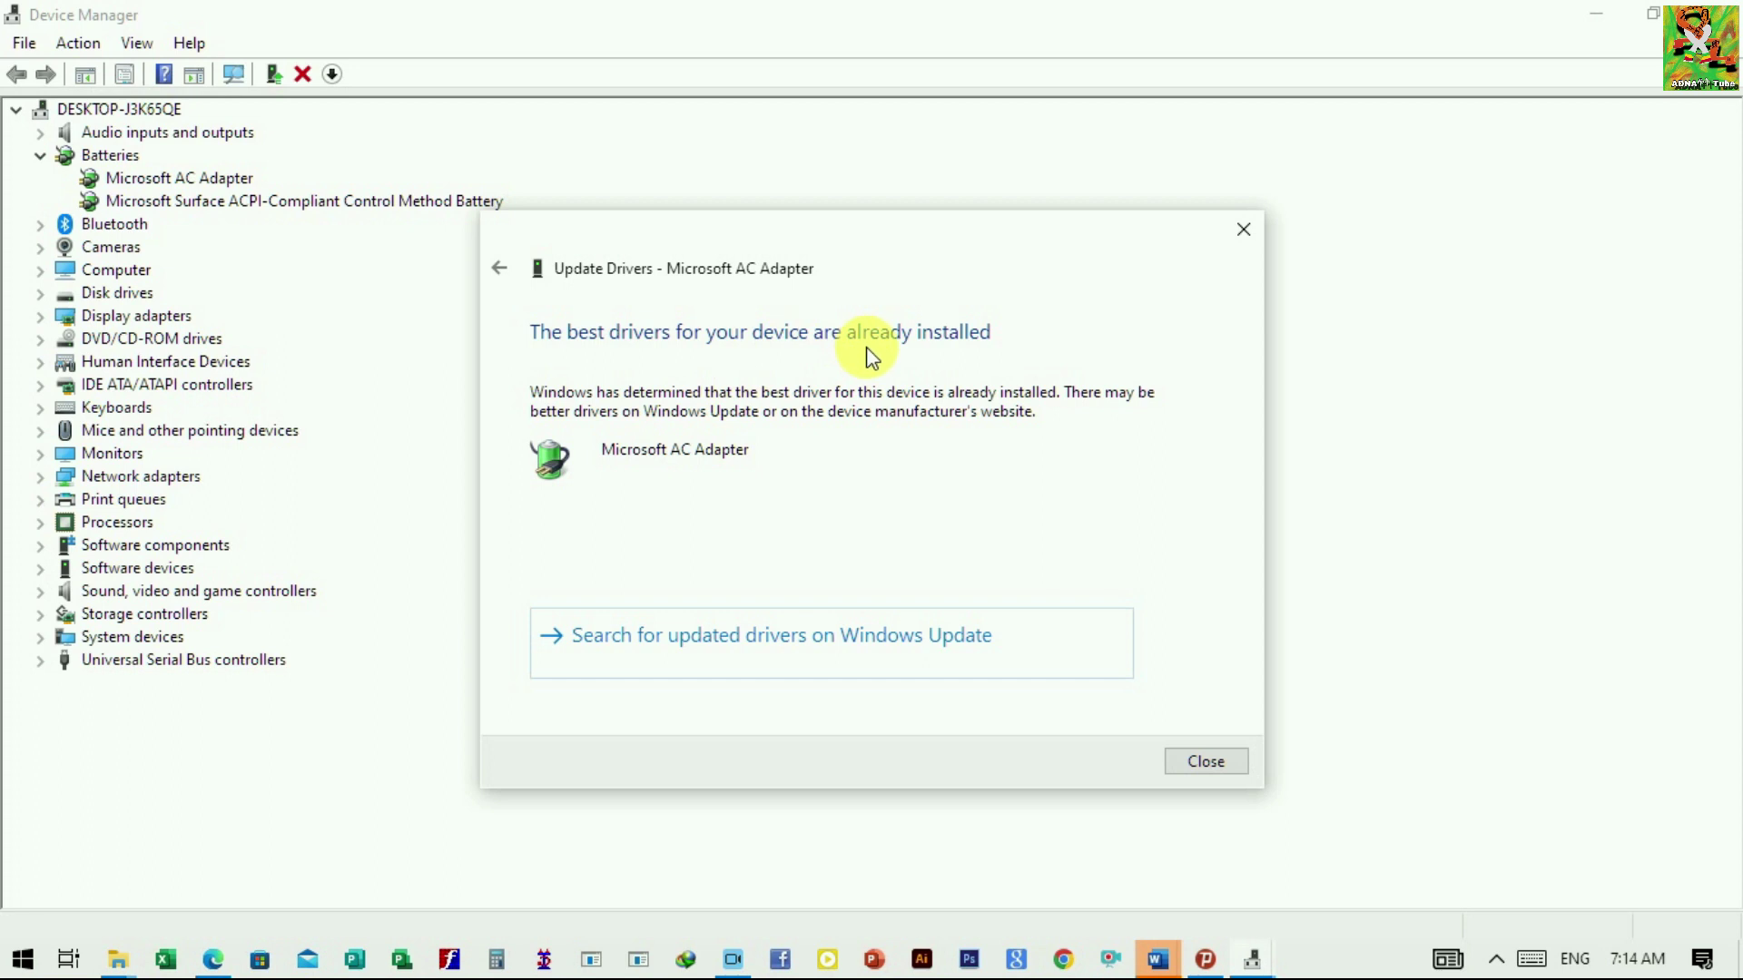
click(1243, 230)
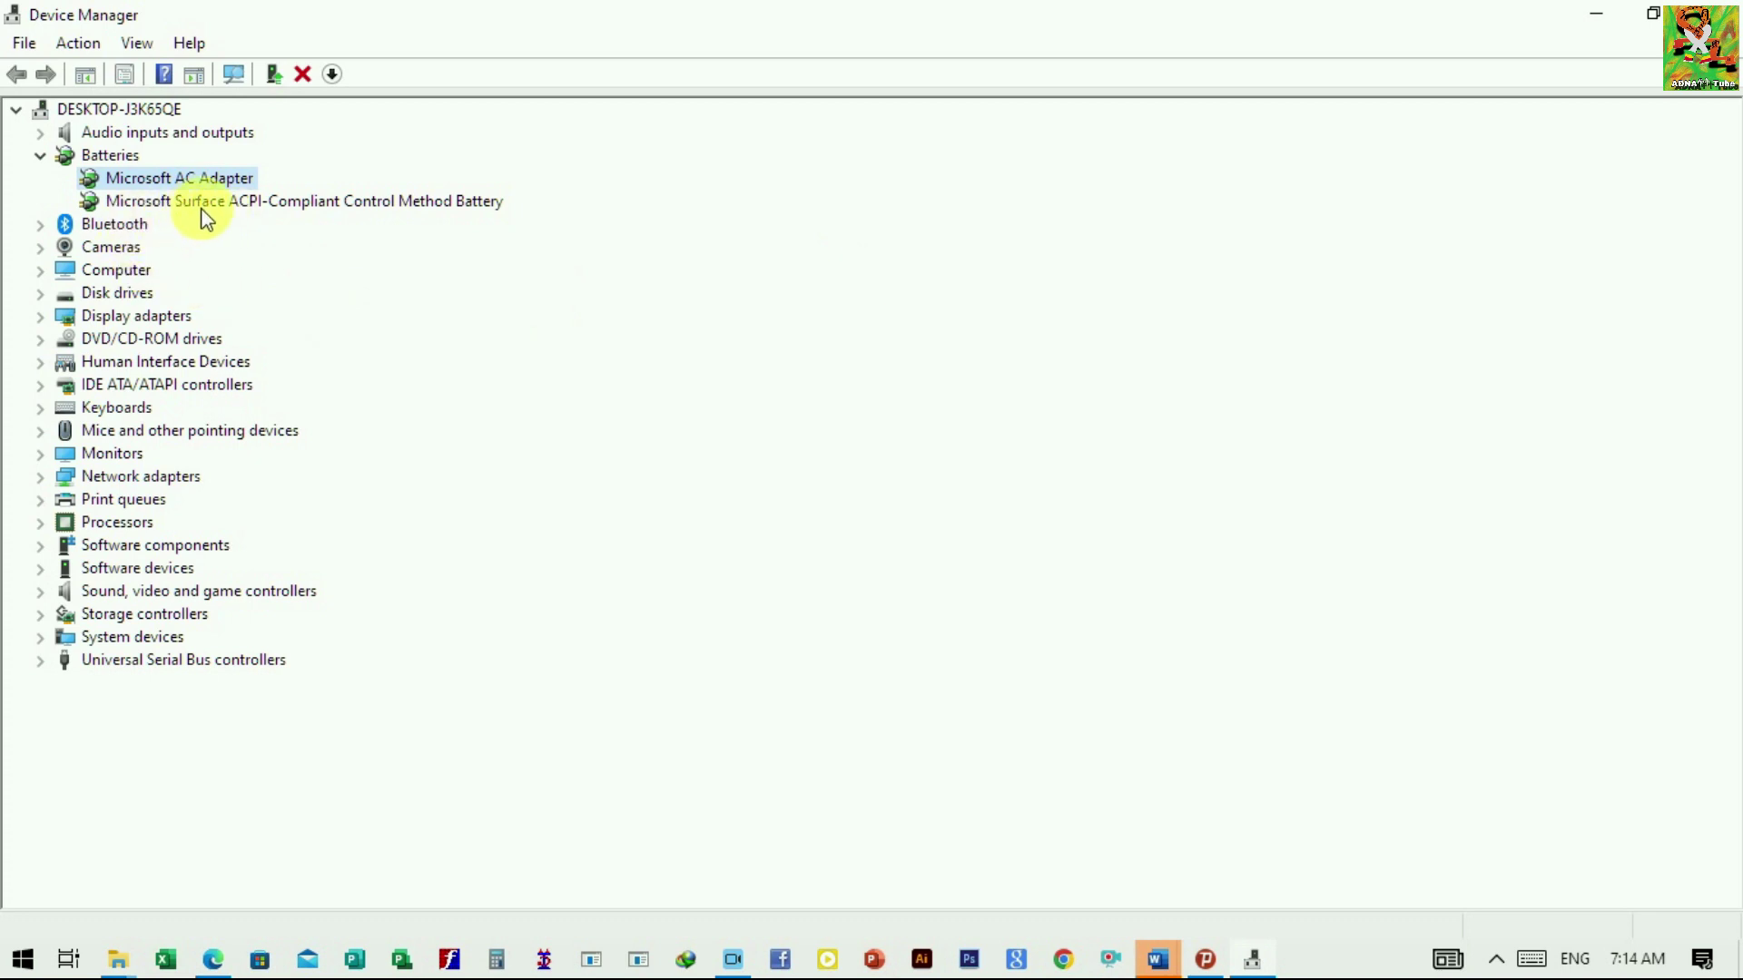
- Run an automatic driver search for the Microsoft Surface ACPI-Compliant Control Method Battery, and close the update wizard
right_click(279, 201)
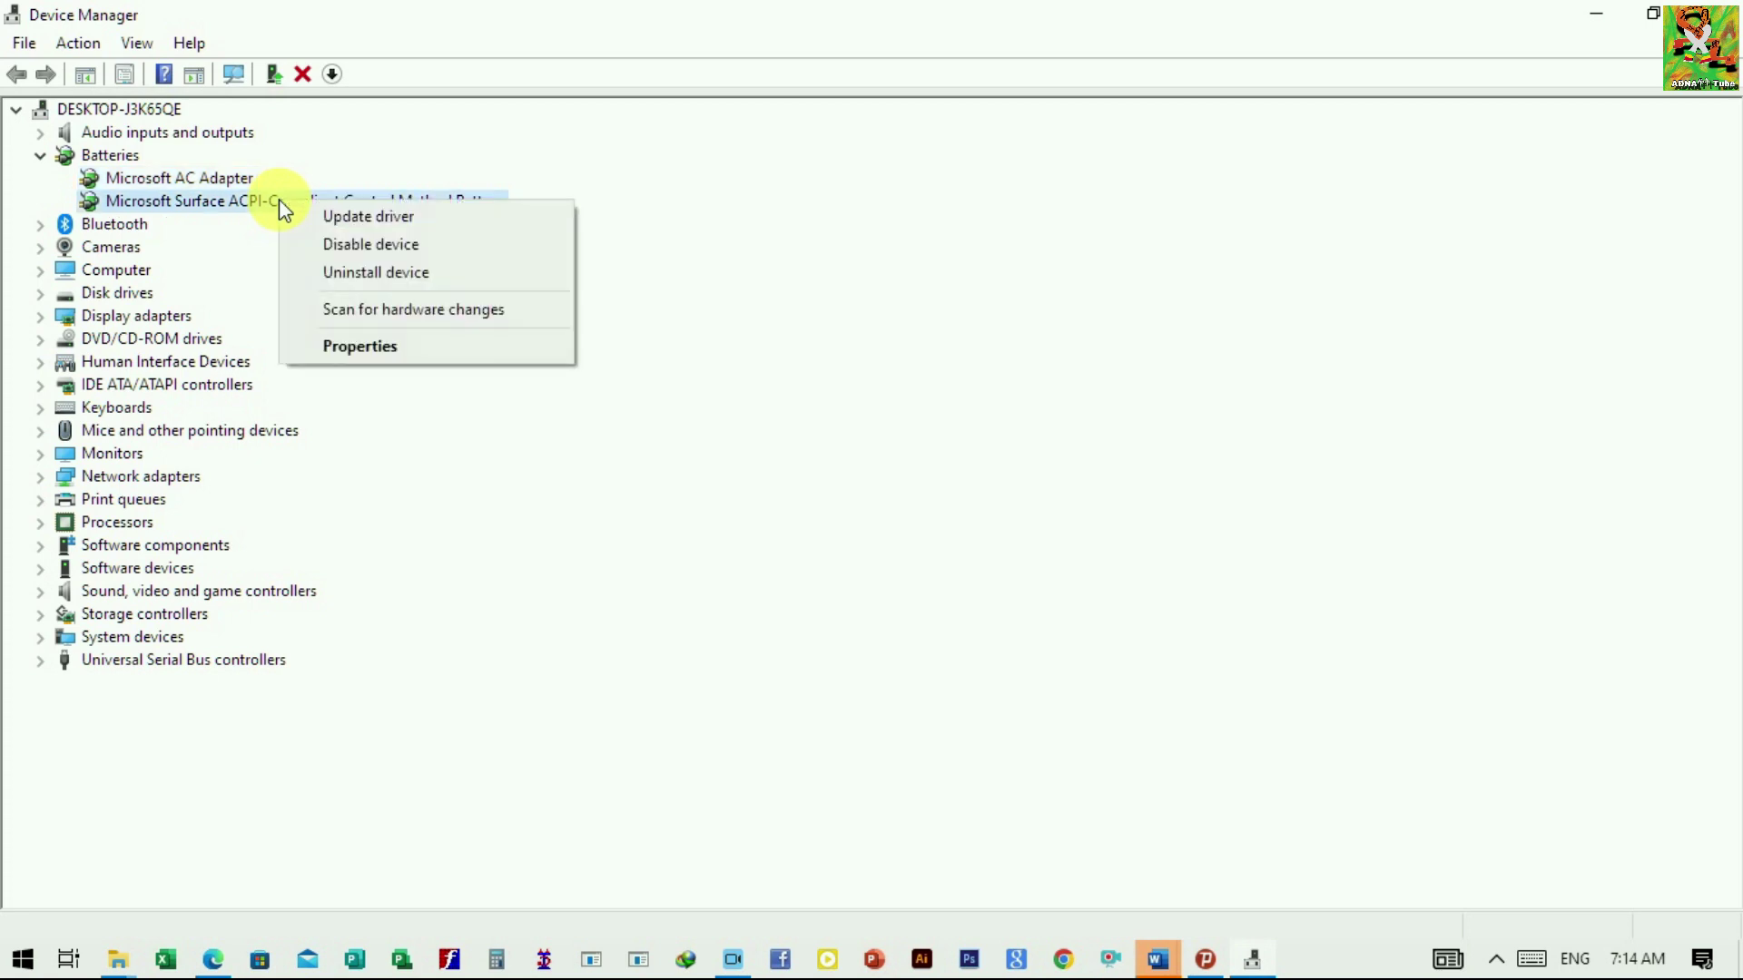
click(354, 219)
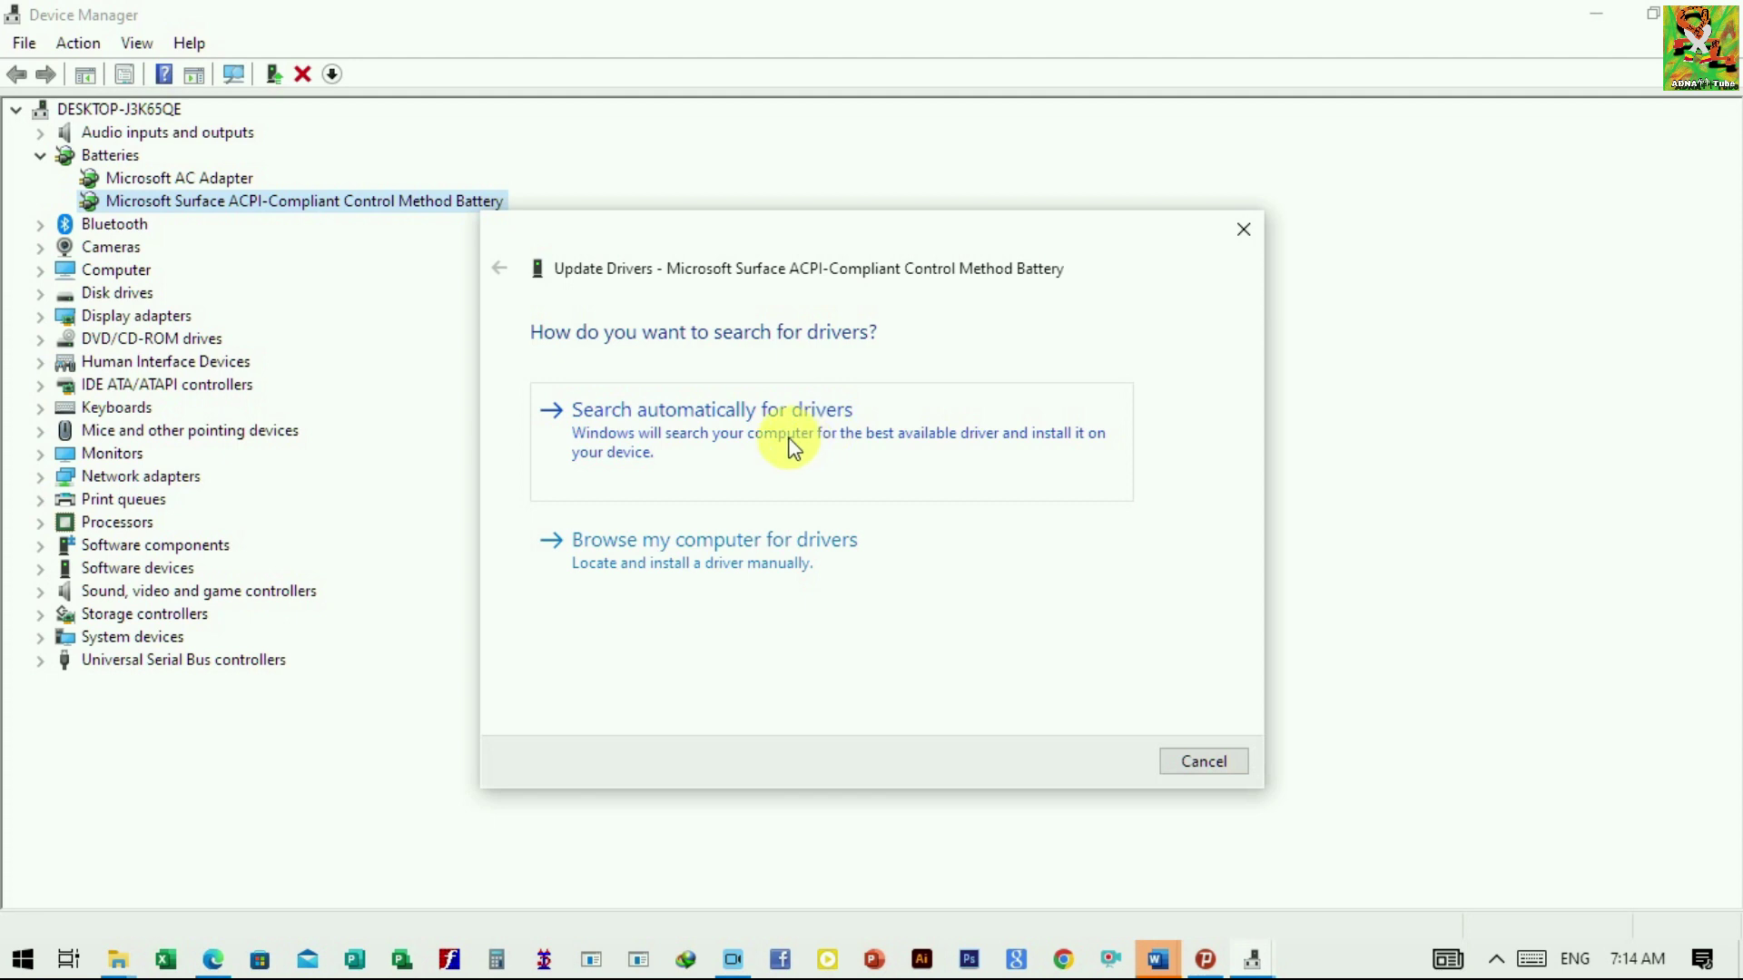
click(754, 419)
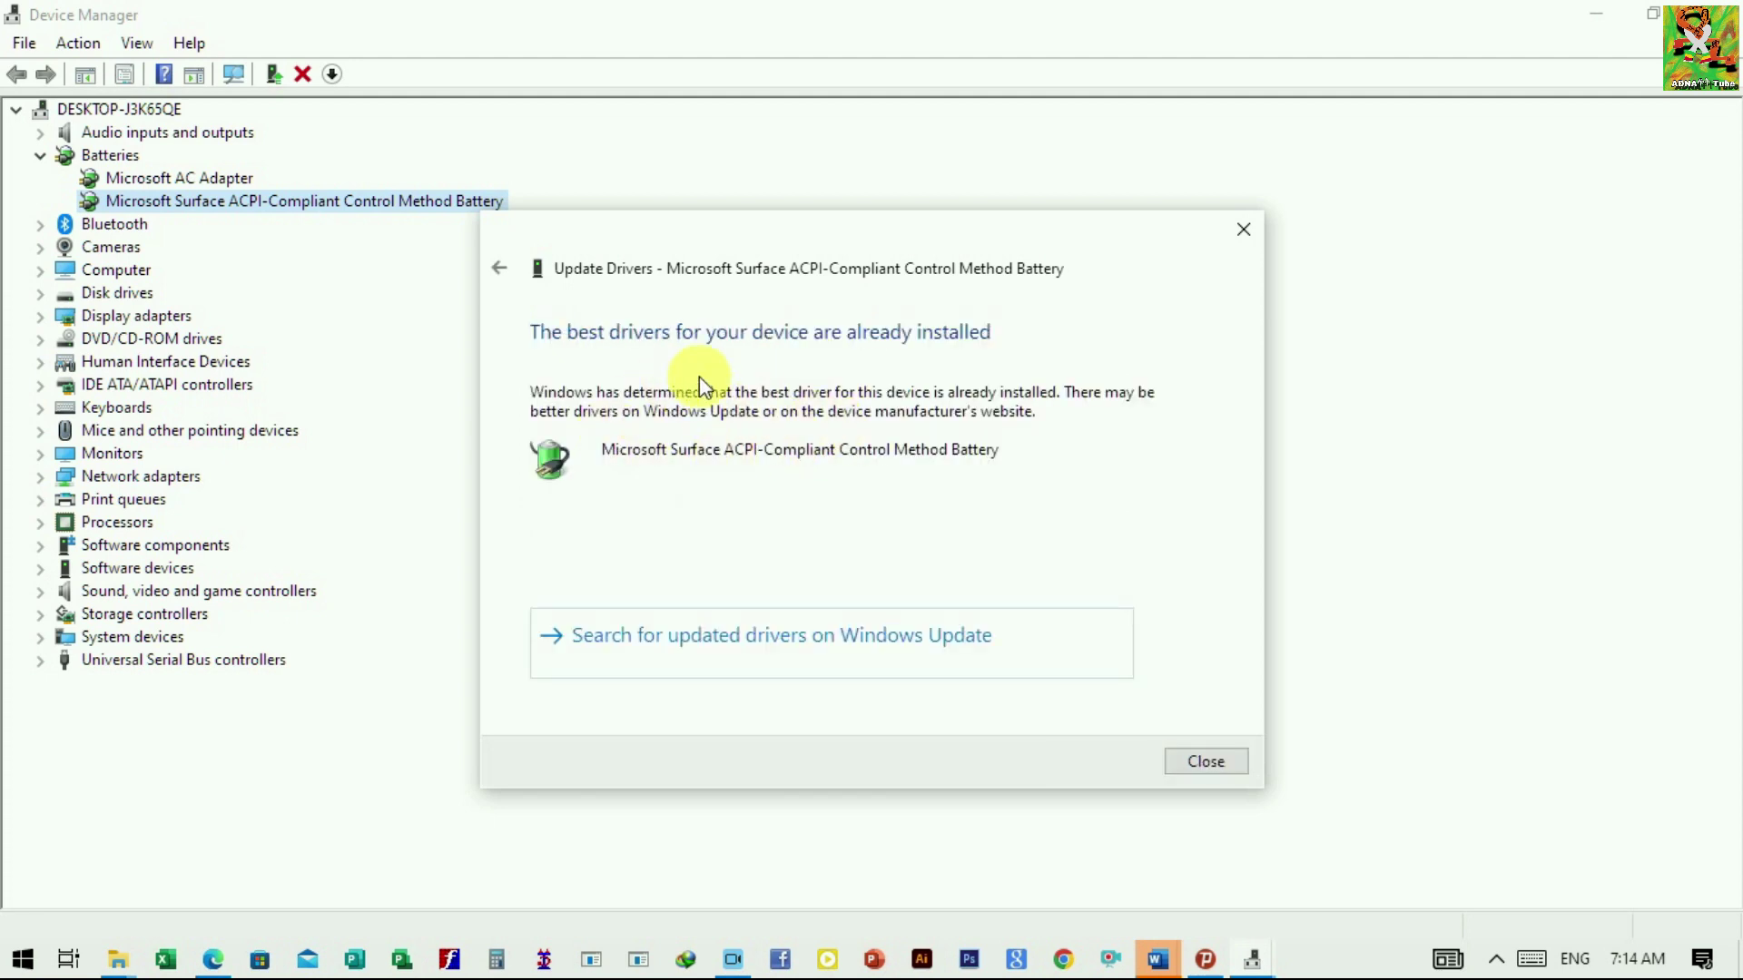
click(1236, 234)
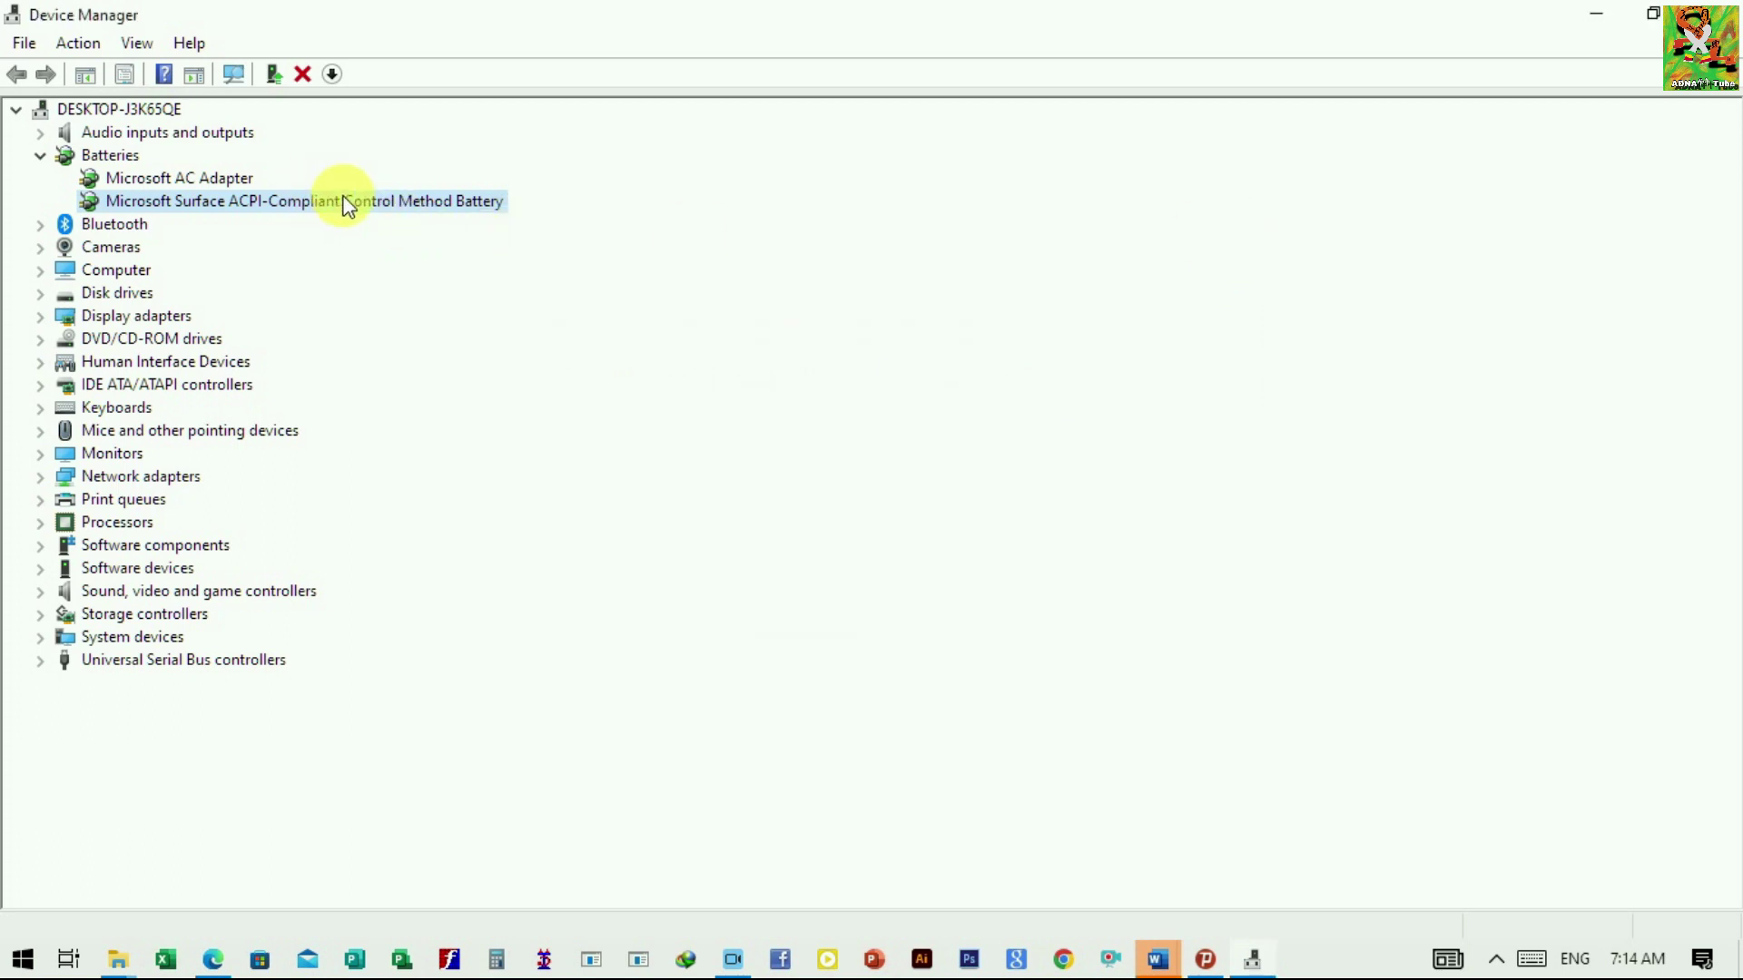
- Review the device actions available for the Microsoft AC Adapter, and minimize Device Manager
key(Up)
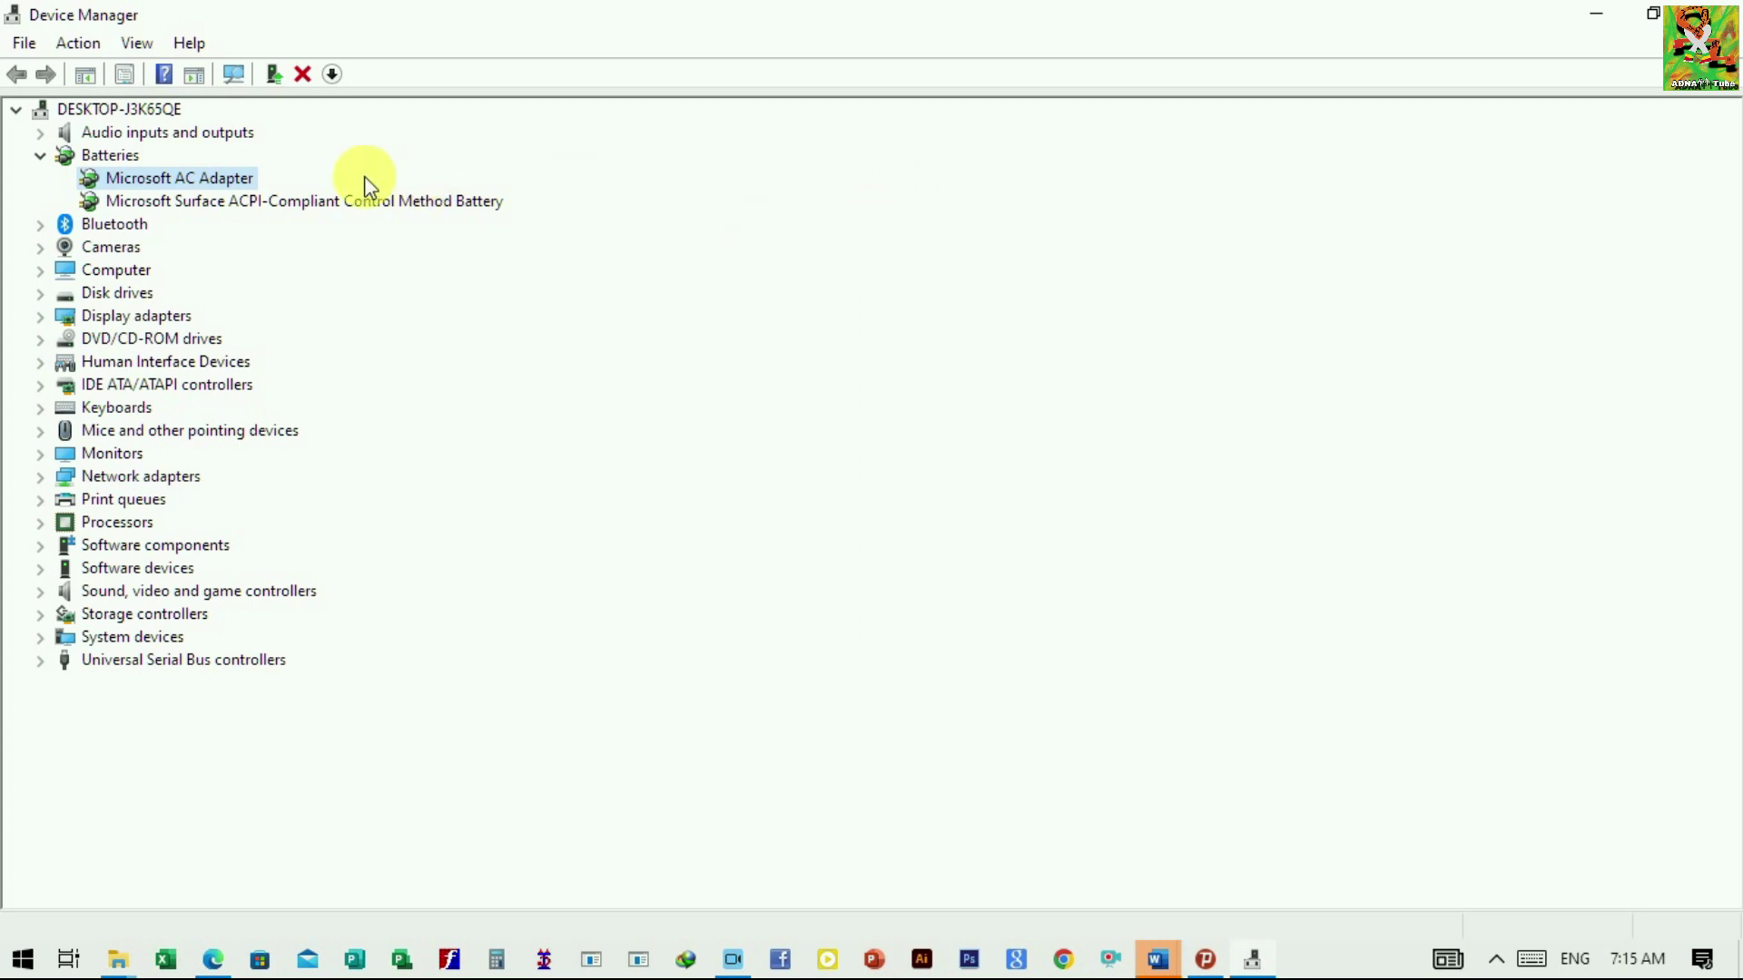
right_click(180, 178)
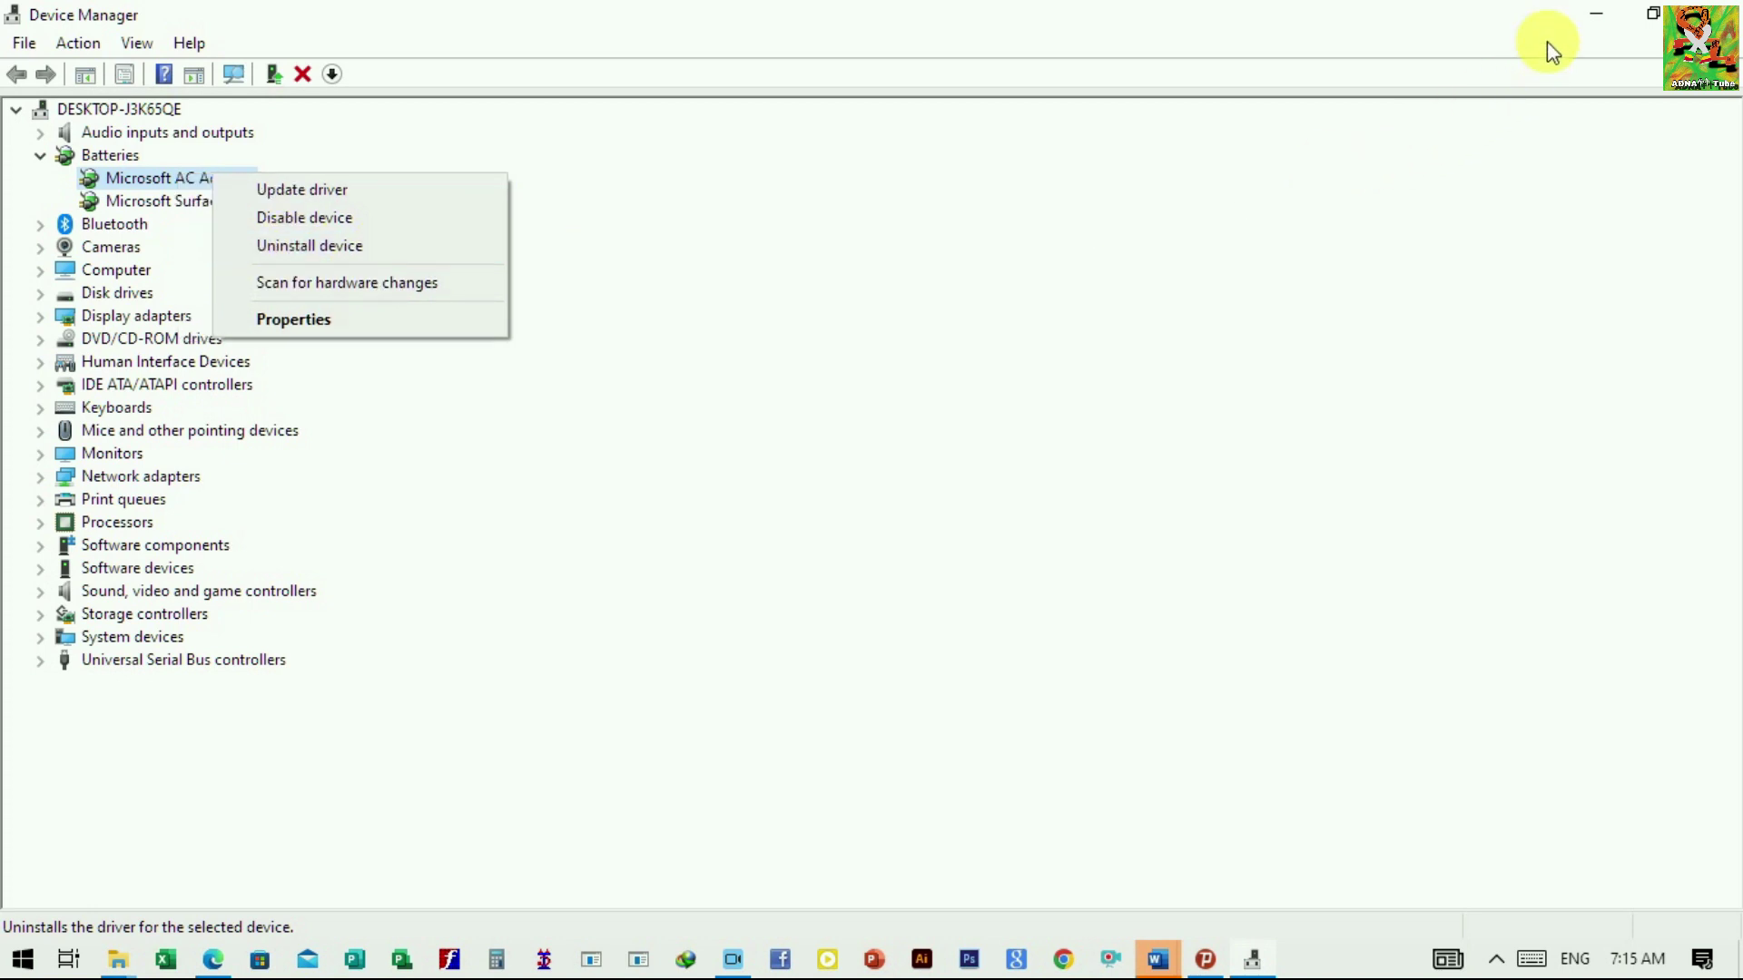
click(1595, 29)
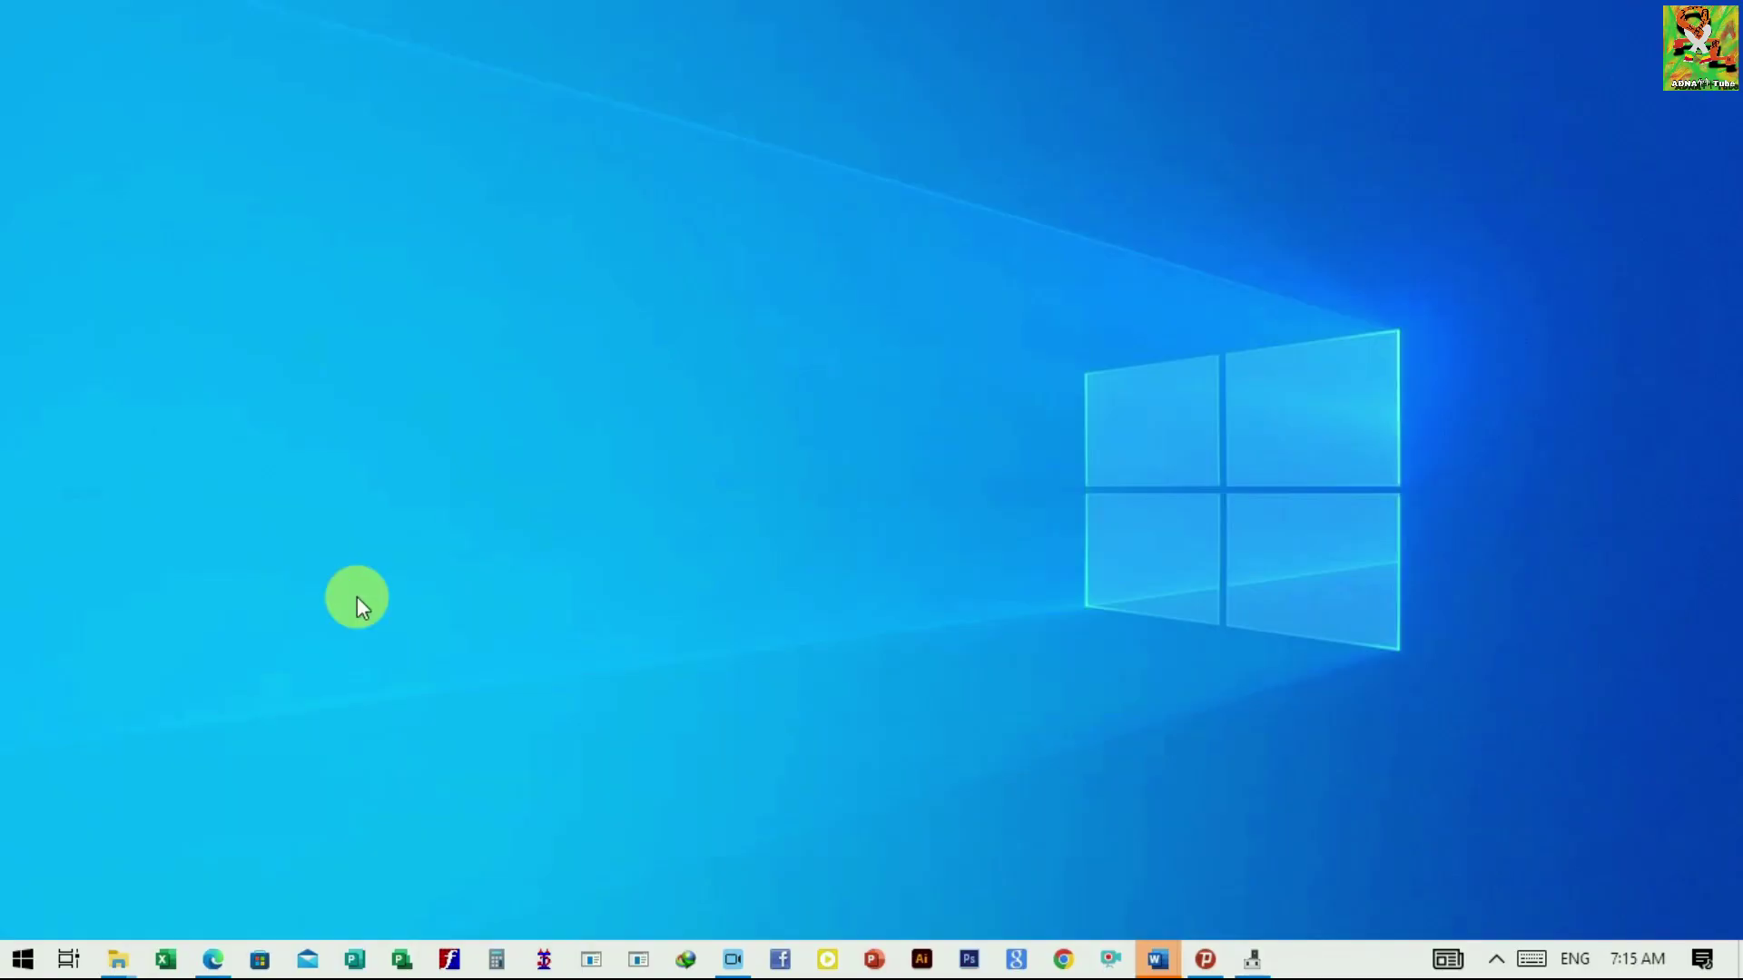
- View the computer's shut down and sign out options, and dismiss them without choosing one
right_click(22, 957)
mouse_move(249, 875)
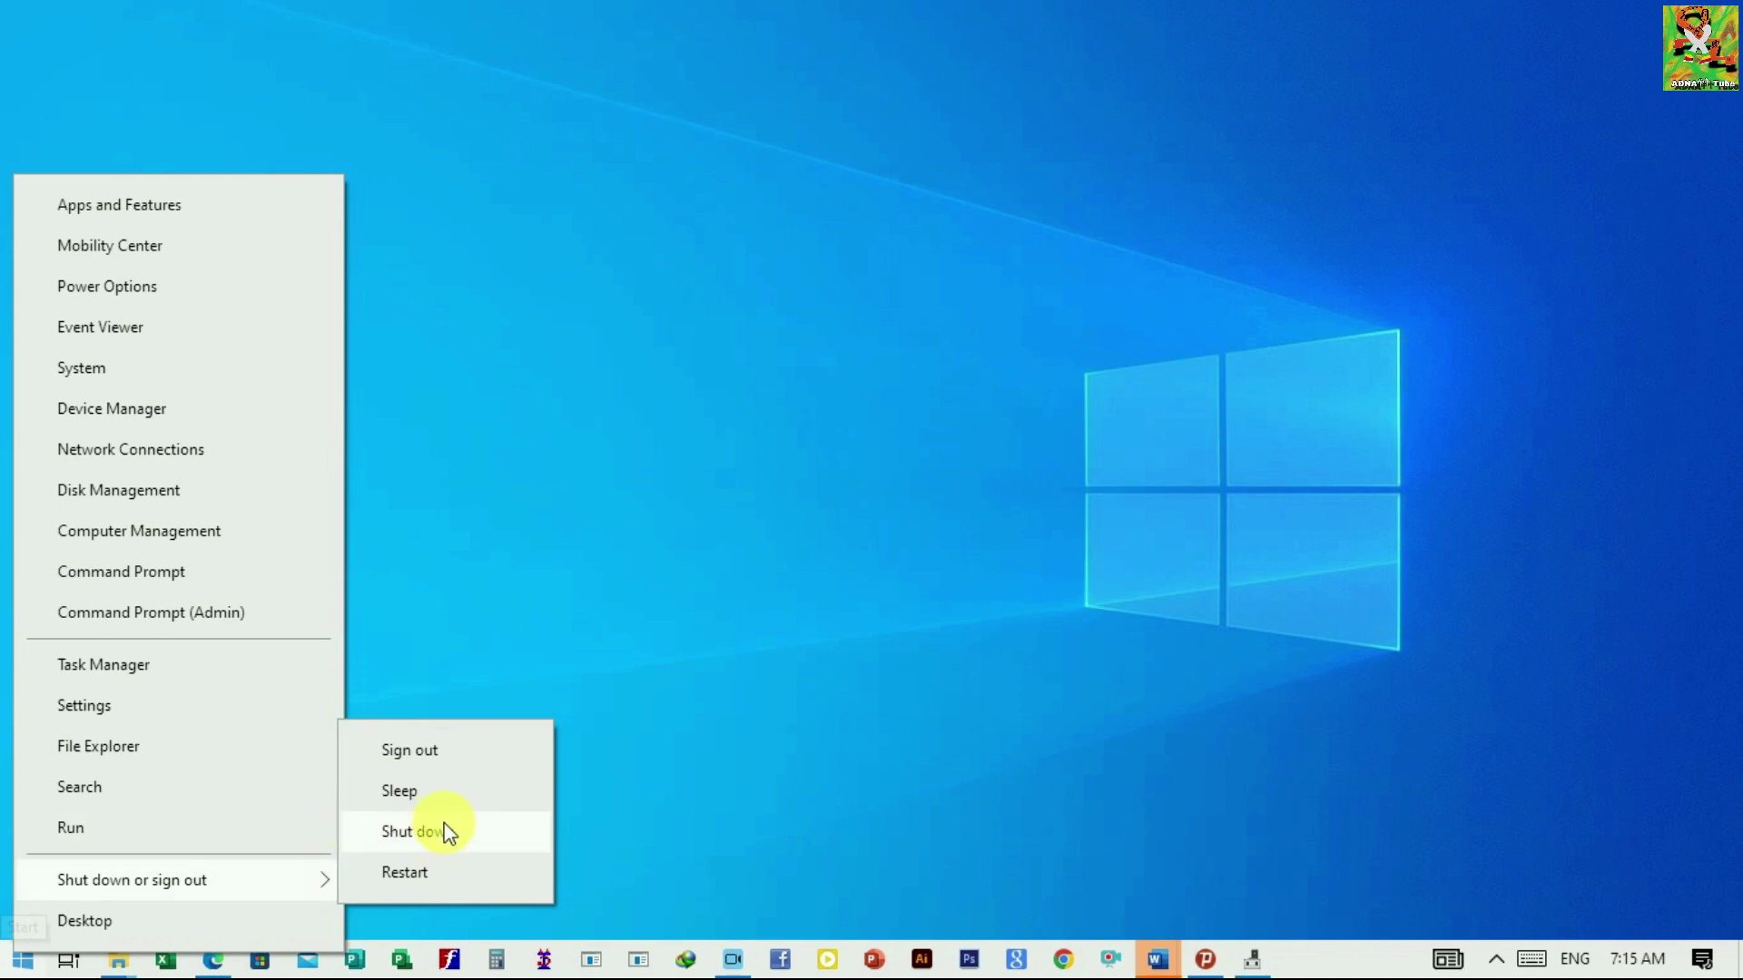
click(723, 541)
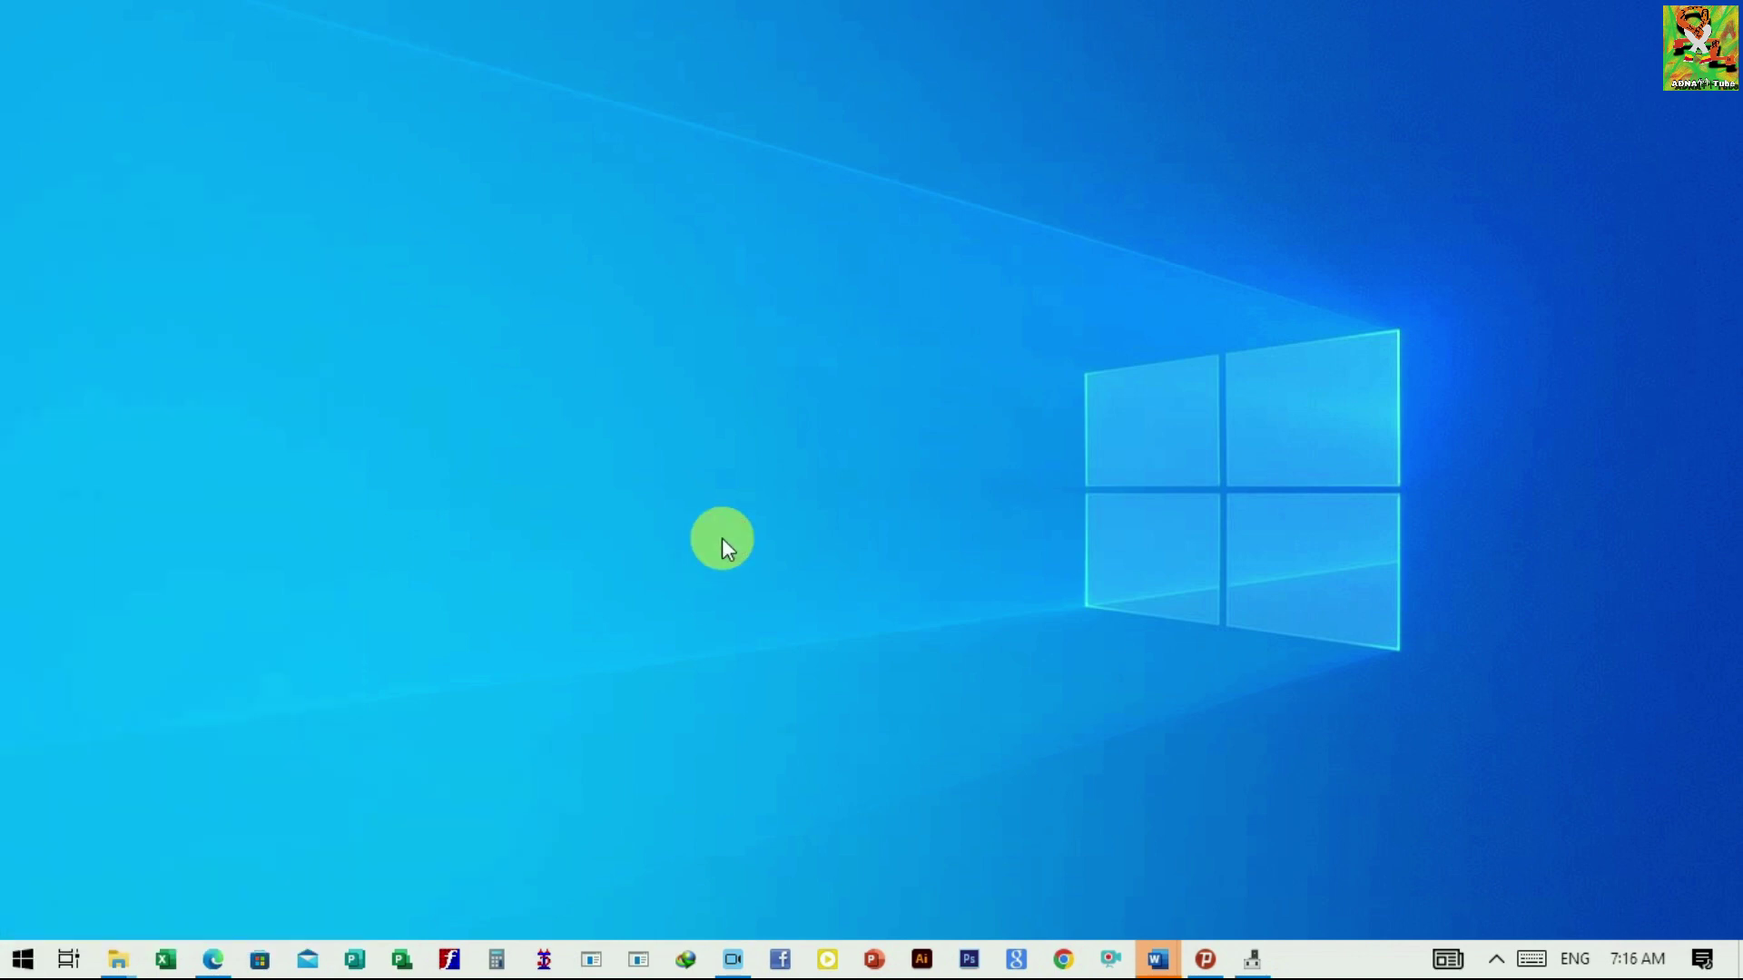